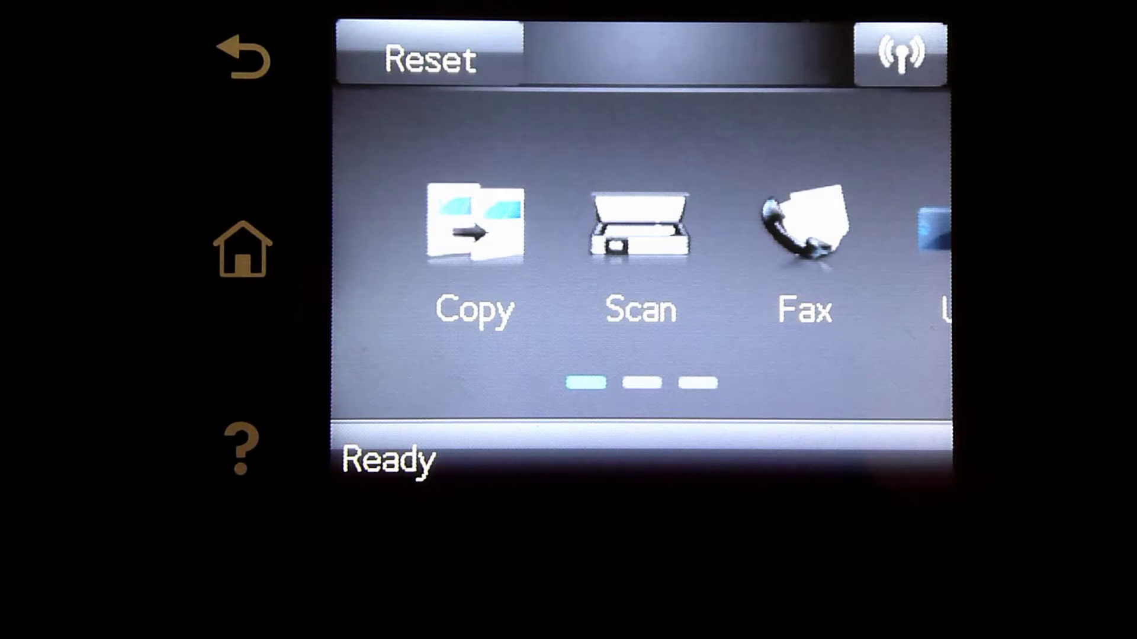
# Show the printer's Network Status to find its IPv4 address, 192.168.1.216
pyautogui.click(900, 55)
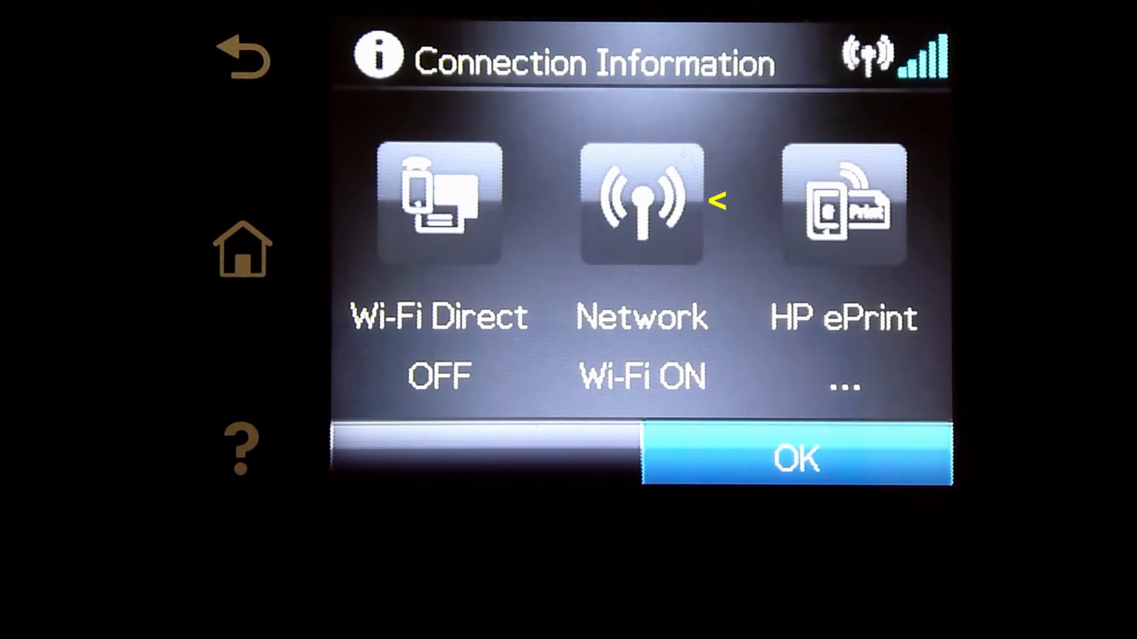
pyautogui.click(642, 204)
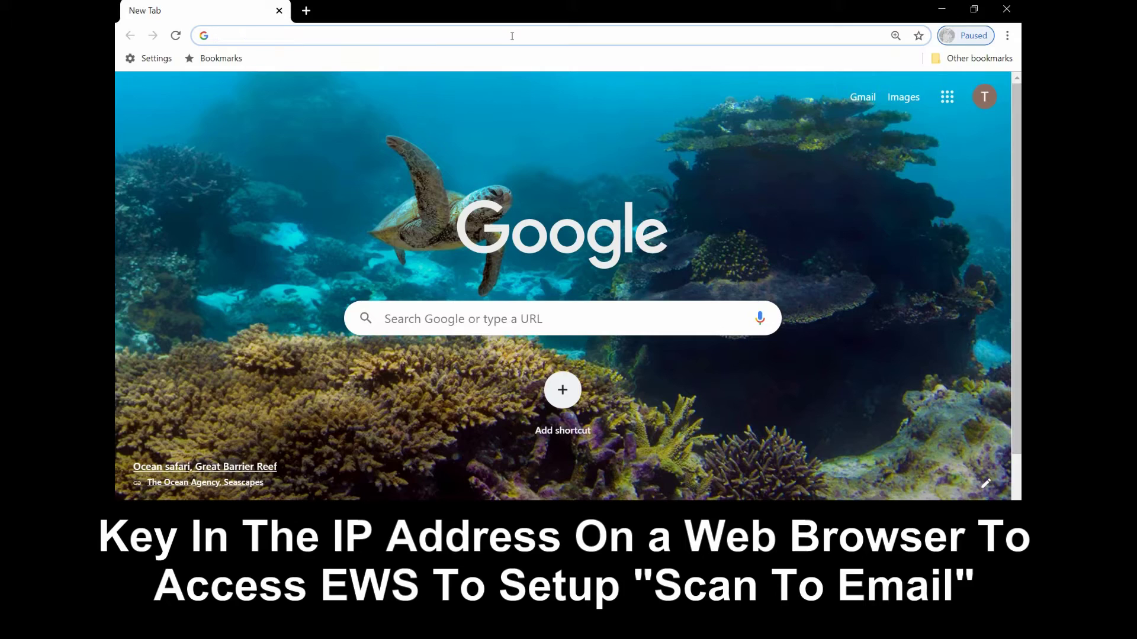
# Load the printer's web page at 192.168.1.216 and go to Scan > Scan to E-mail Setup
pyautogui.write('192.168')
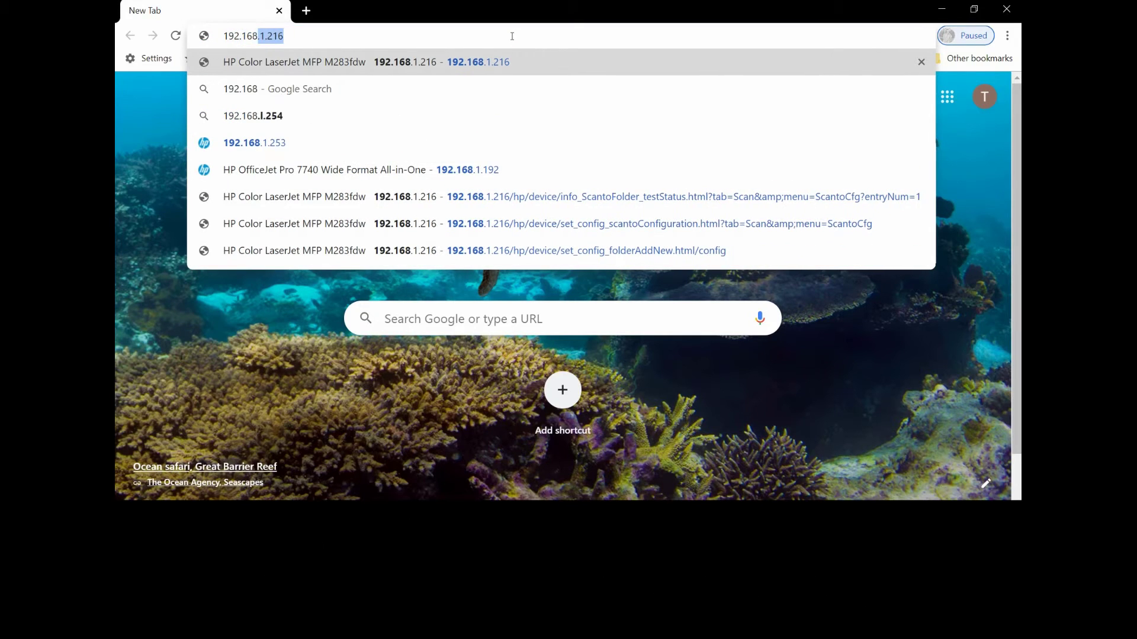
pyautogui.write('.1.216')
pyautogui.press('Return')
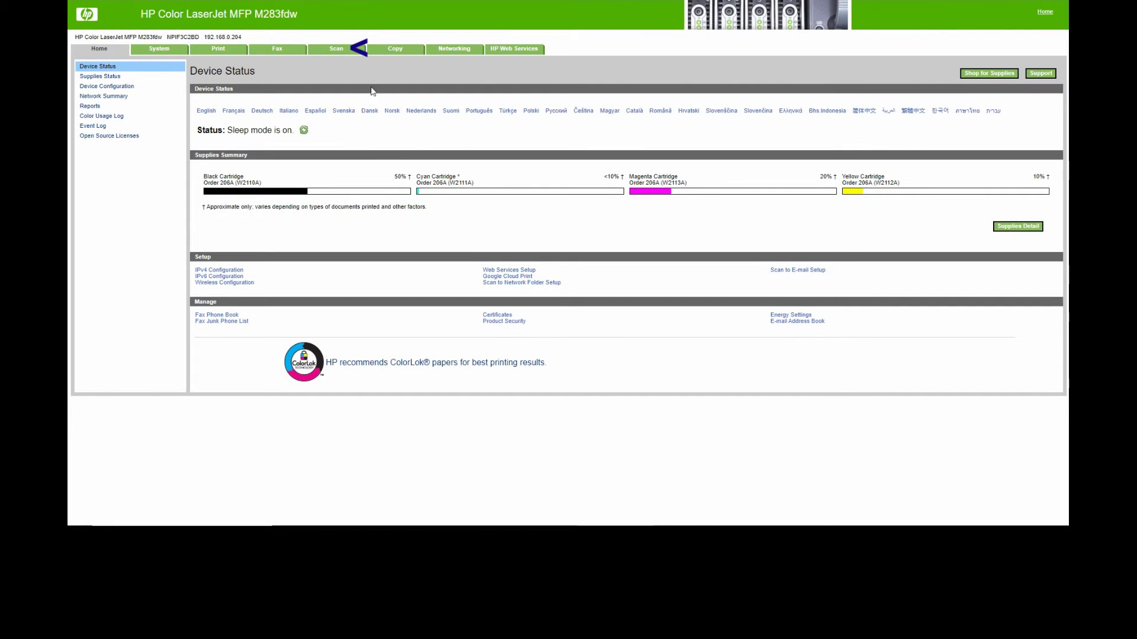
pyautogui.click(336, 47)
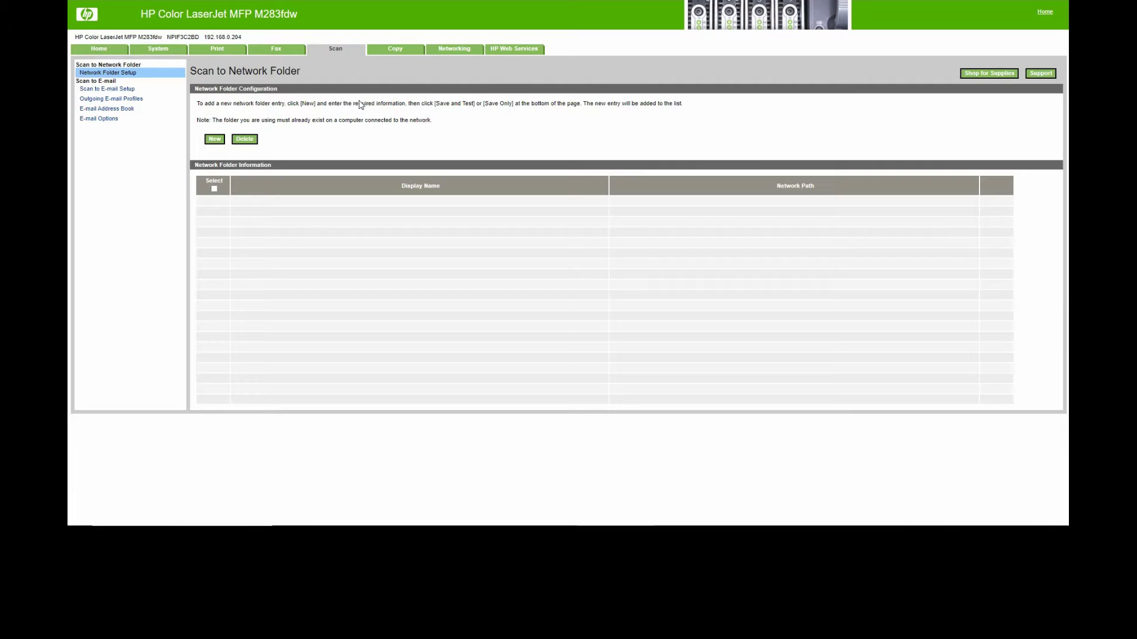
pyautogui.click(126, 89)
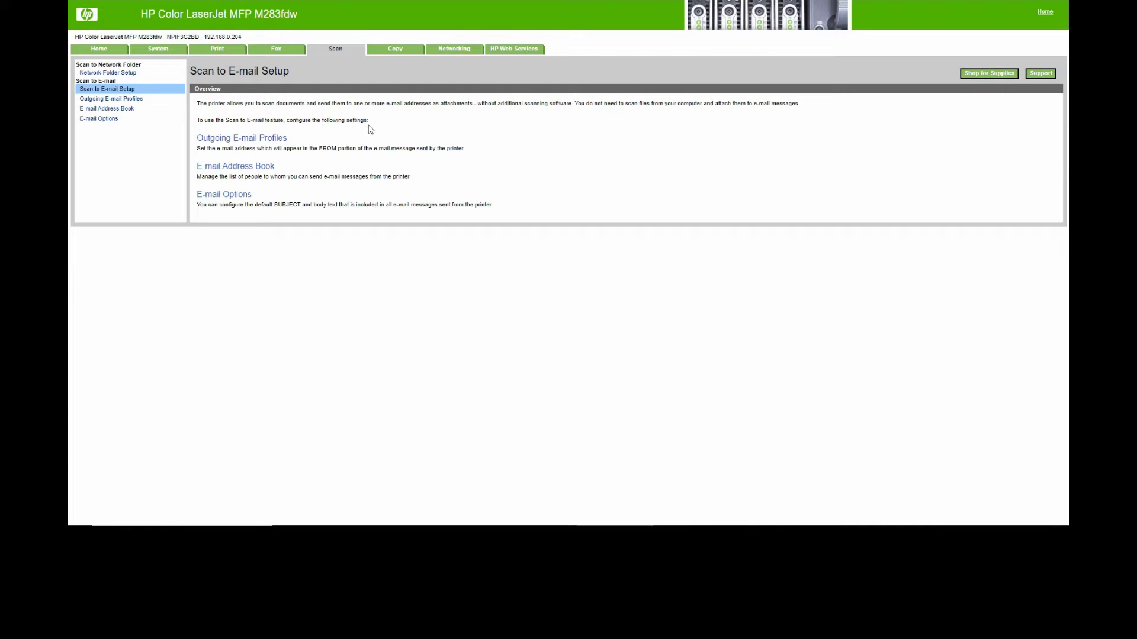
# Start an outgoing e-mail profile with the Gmail sender address, display name and SMTP server smtp.gmail.com
pyautogui.click(266, 138)
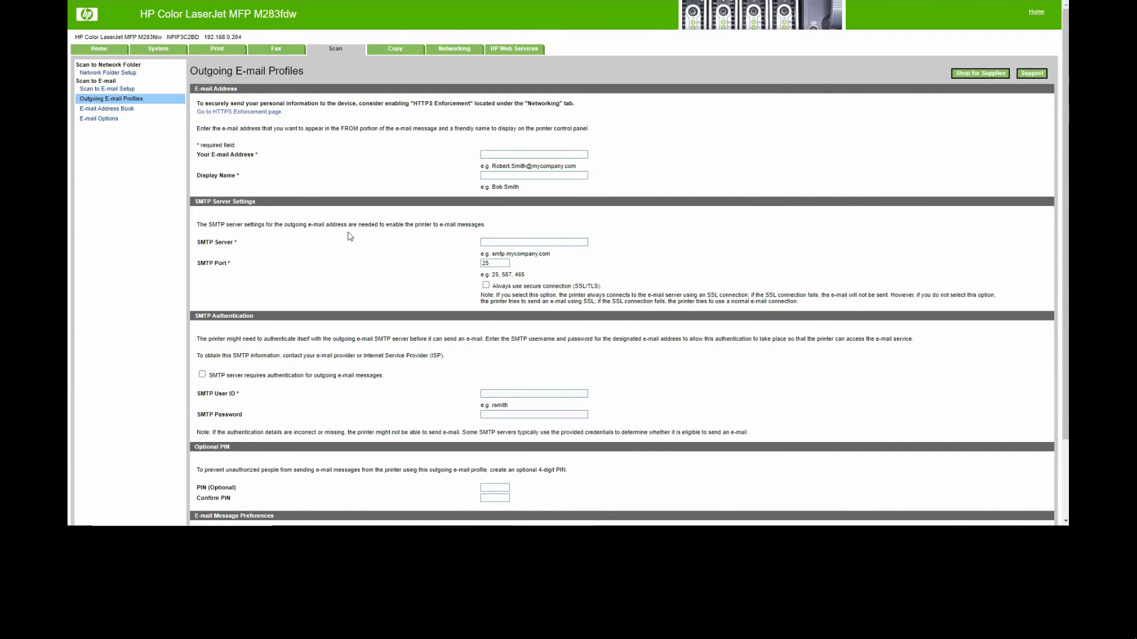
pyautogui.click(506, 155)
pyautogui.hotkey('ctrl', 'v')
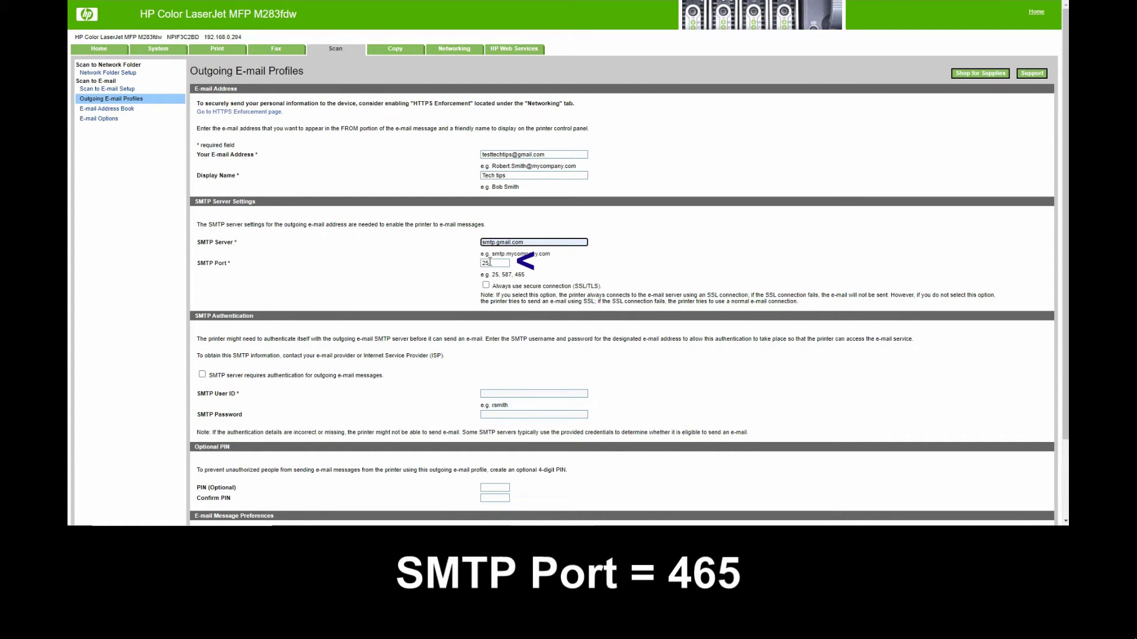
pyautogui.press('Tab')
# Set SMTP port 465 with SSL/TLS enabled and SMTP authentication required
pyautogui.write('465')
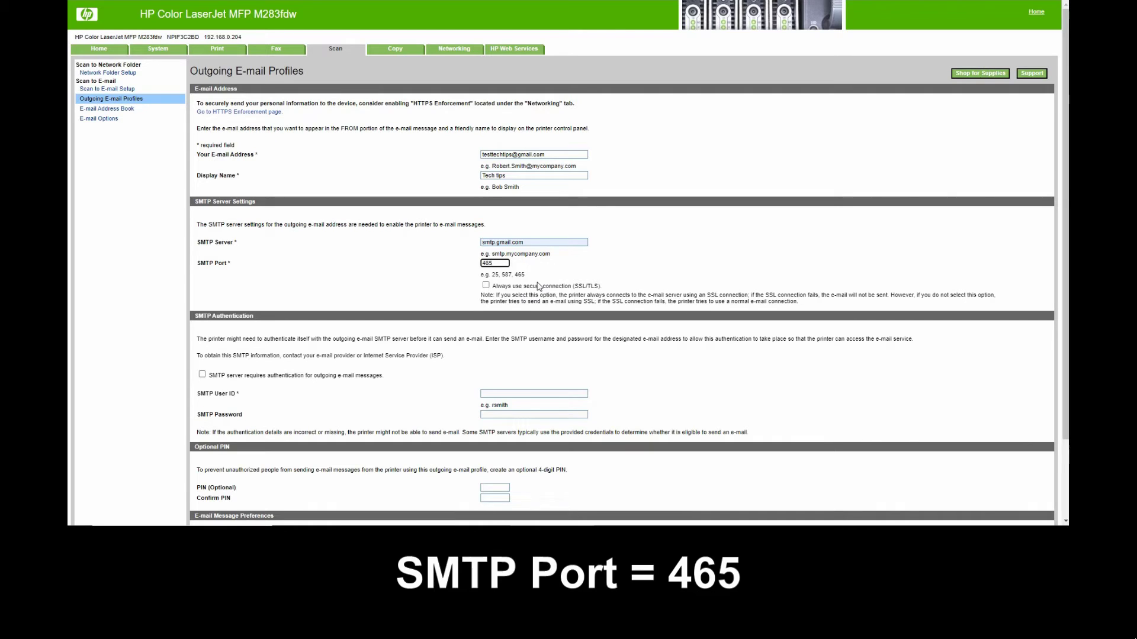
pyautogui.click(486, 287)
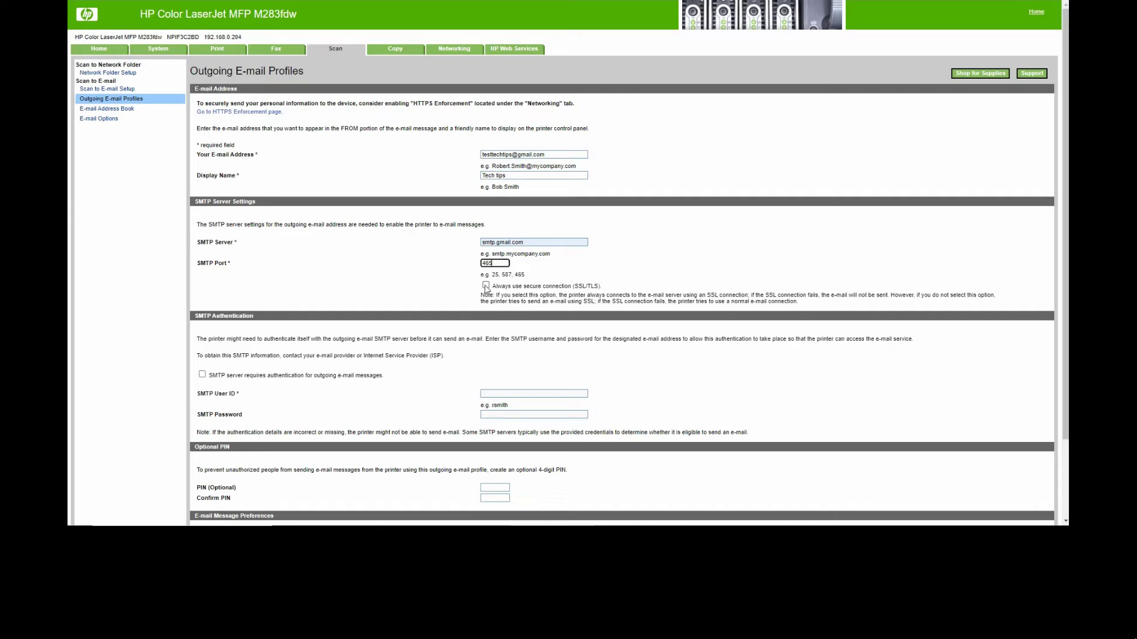
pyautogui.click(486, 287)
pyautogui.click(201, 376)
# Copy the sender Gmail address to reuse as the SMTP user ID
pyautogui.moveTo(552, 155); pyautogui.dragTo(469, 157)
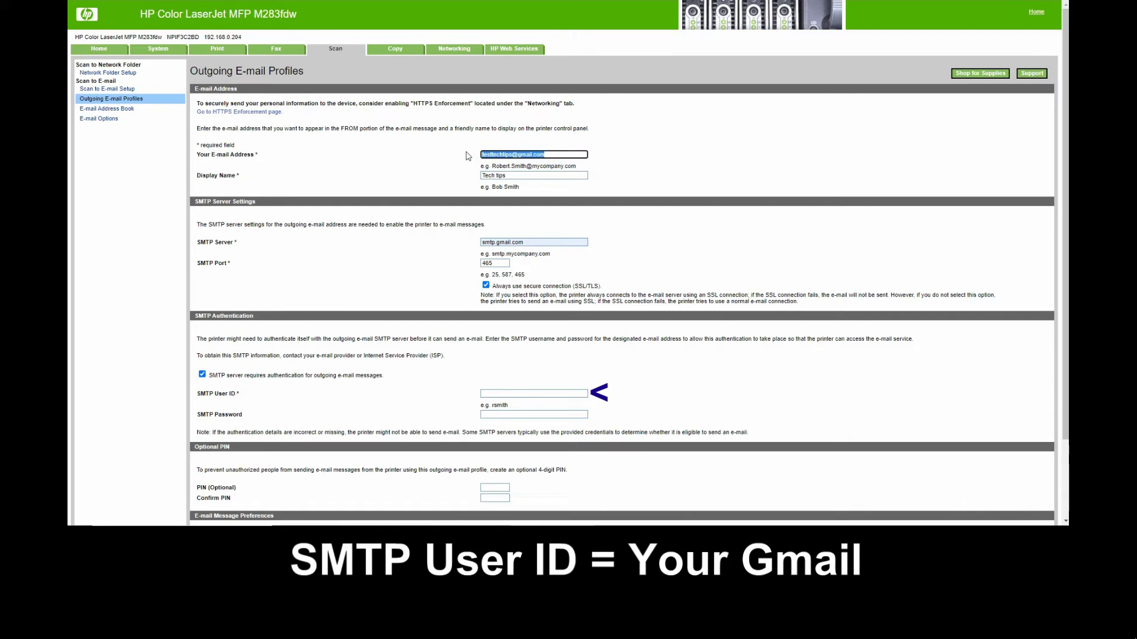
pyautogui.rightClick(507, 154)
pyautogui.click(534, 194)
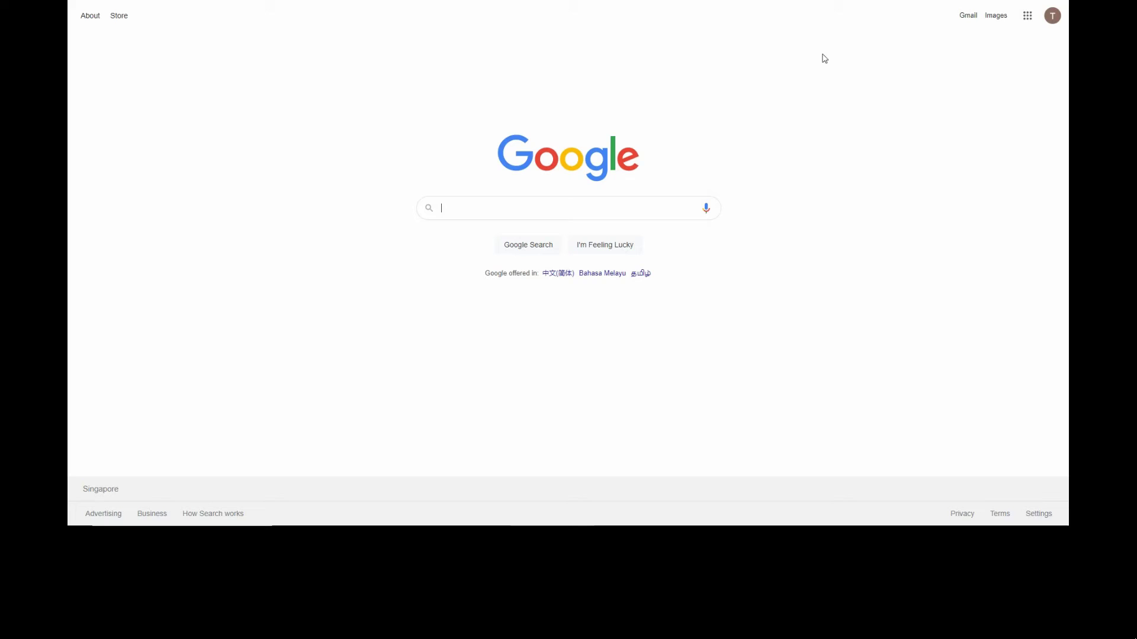
# Go from the Google avatar menu to the Google Account's Security page
pyautogui.click(1053, 21)
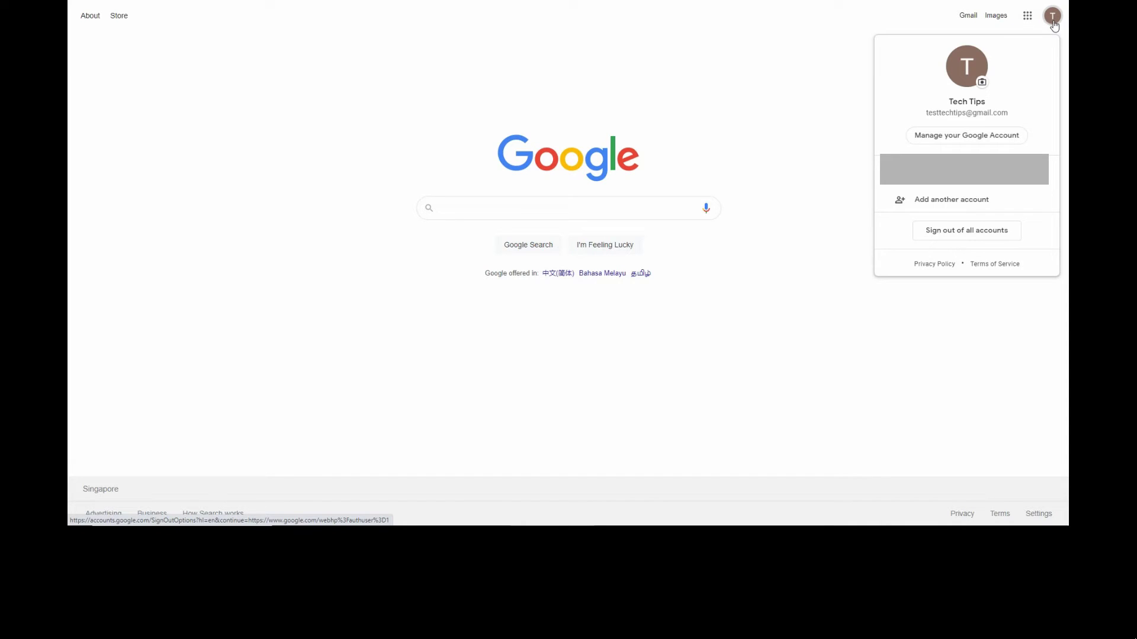
pyautogui.click(1001, 141)
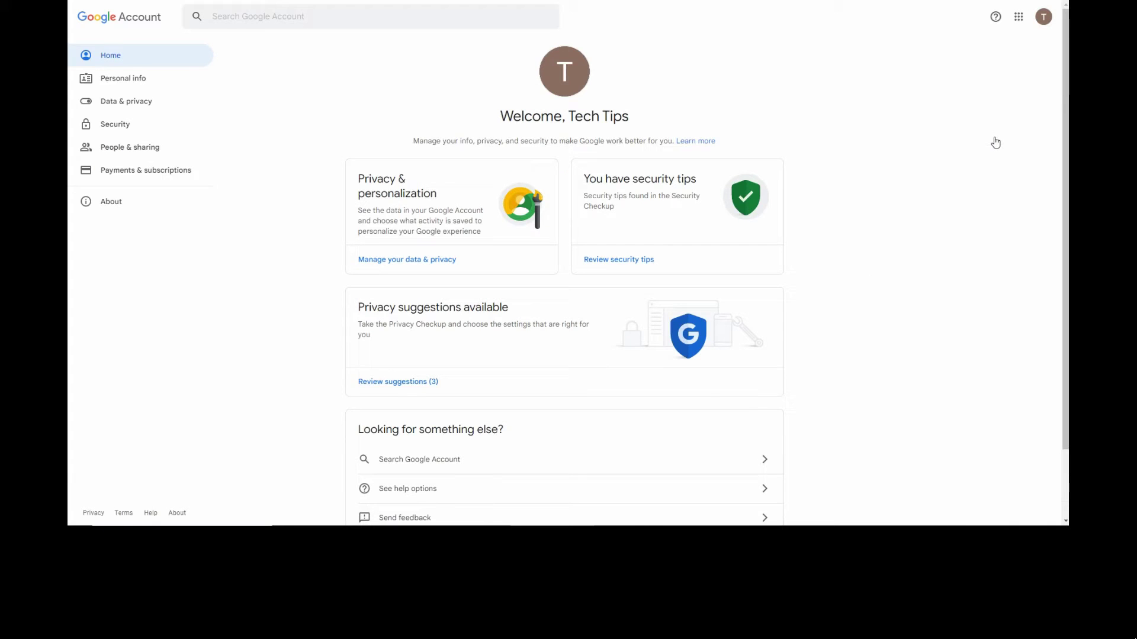
pyautogui.click(118, 125)
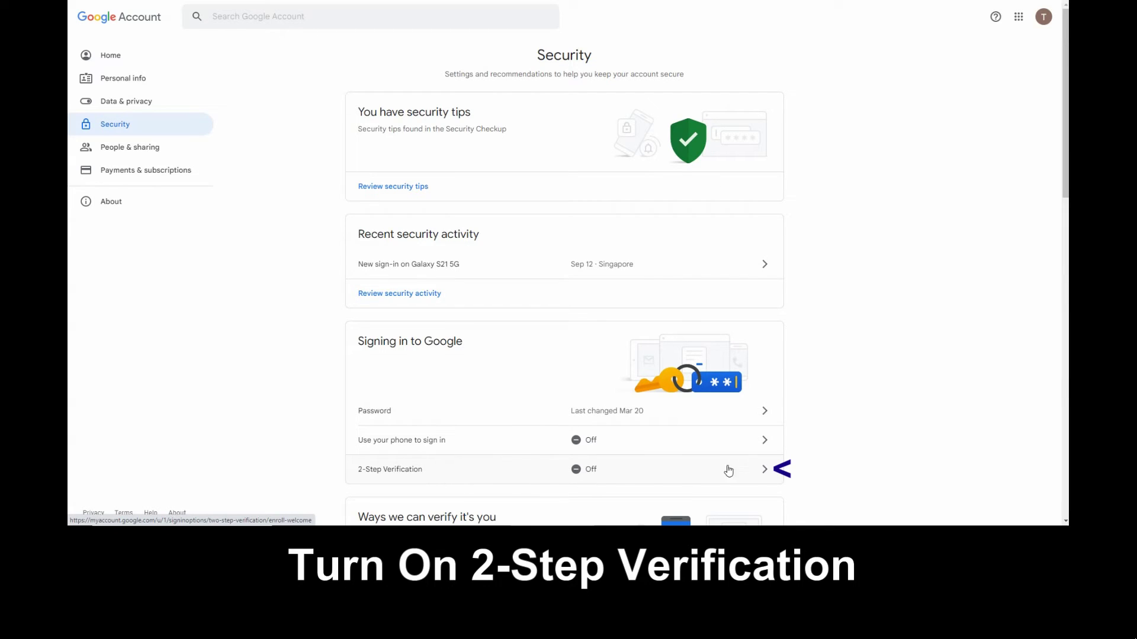
# Begin 2-Step Verification setup, confirm the account password and accept the phones for sign-in prompts
pyautogui.click(403, 469)
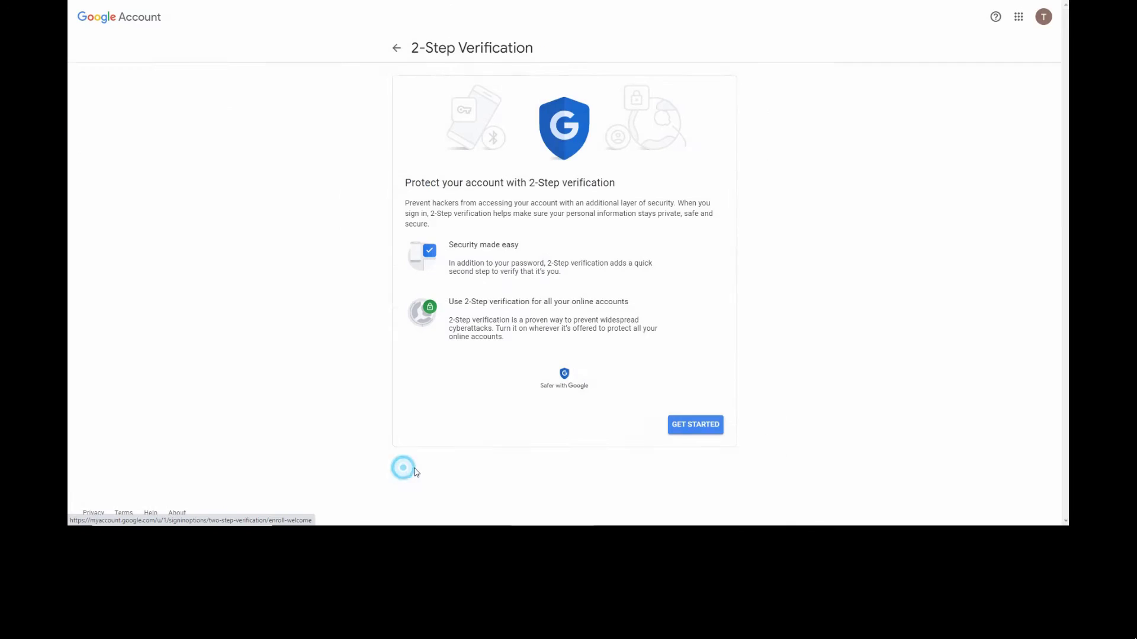
pyautogui.click(702, 426)
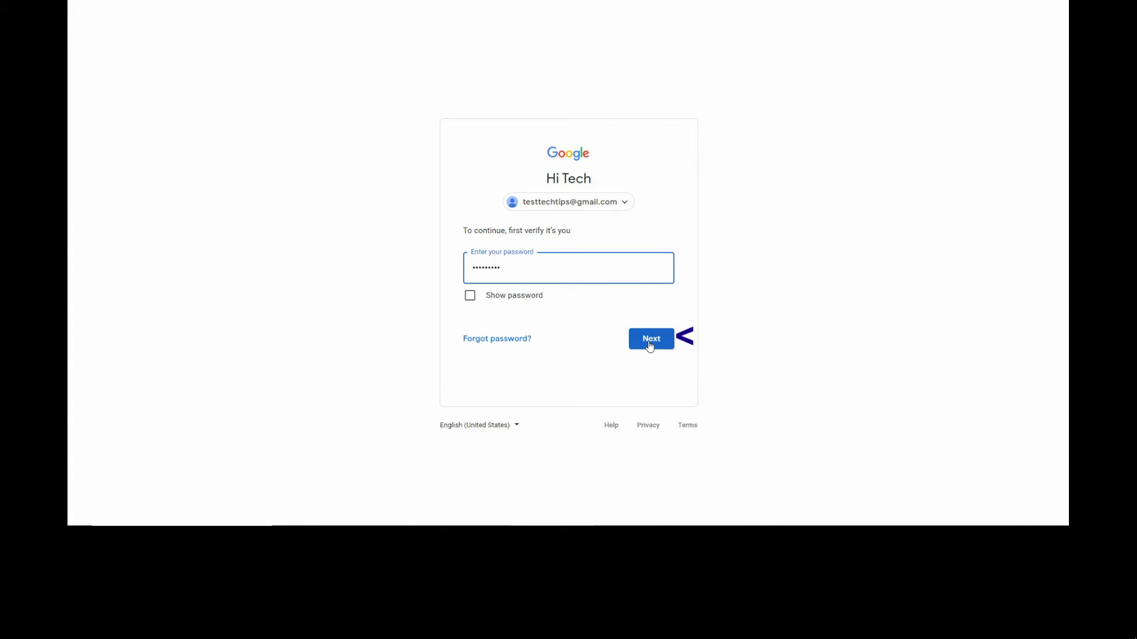
pyautogui.click(652, 342)
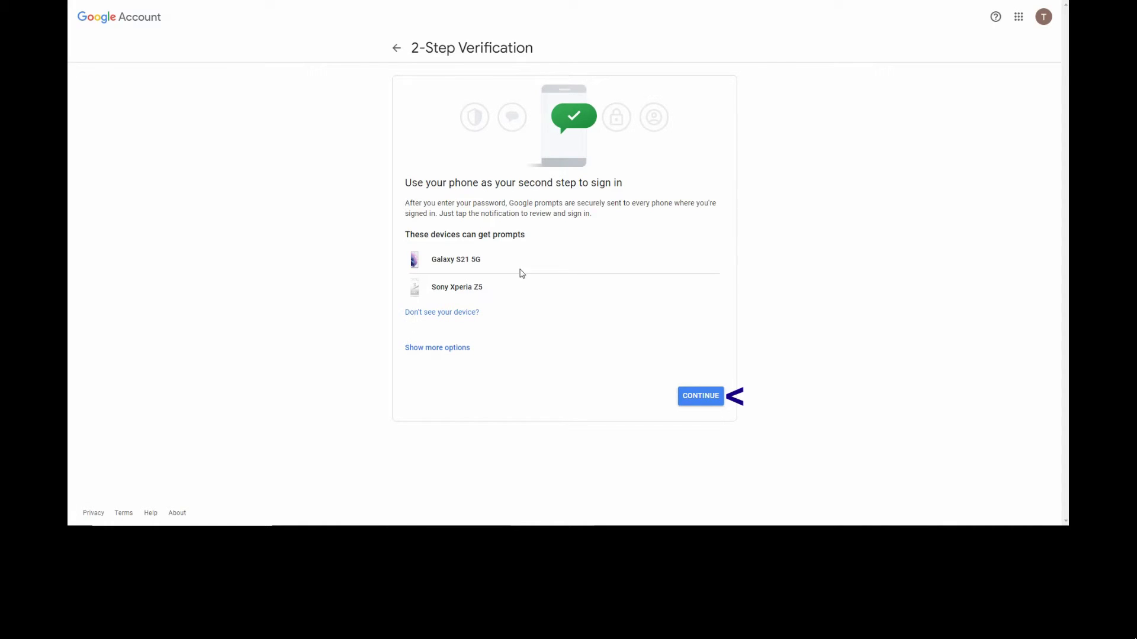
pyautogui.click(695, 396)
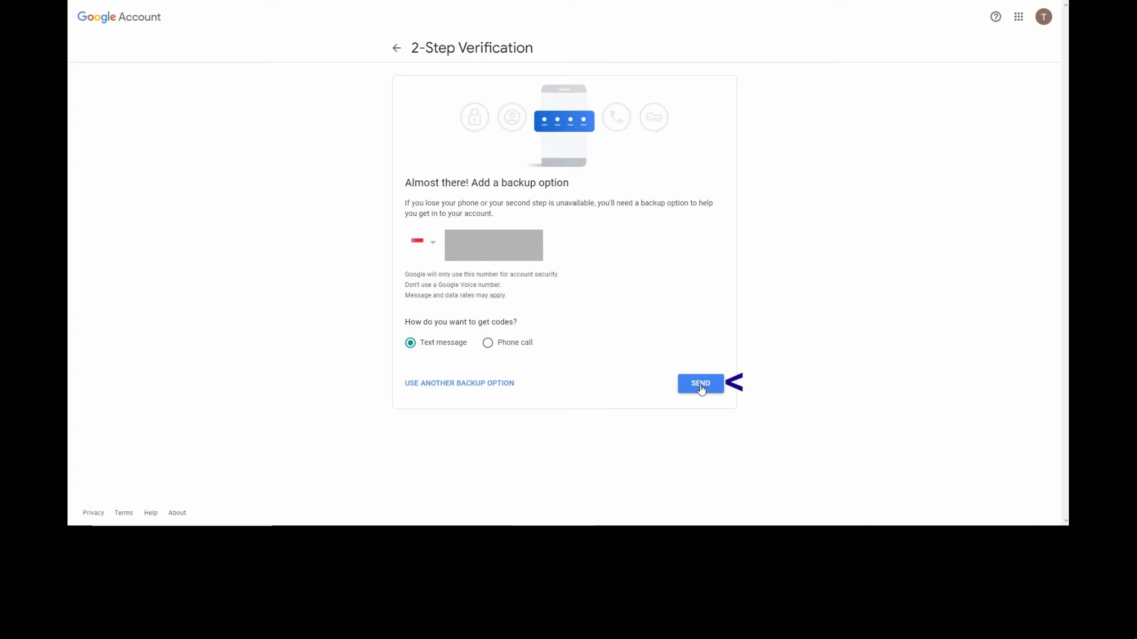
# Verify the backup phone with the texted code and turn 2-Step Verification on
pyautogui.click(701, 384)
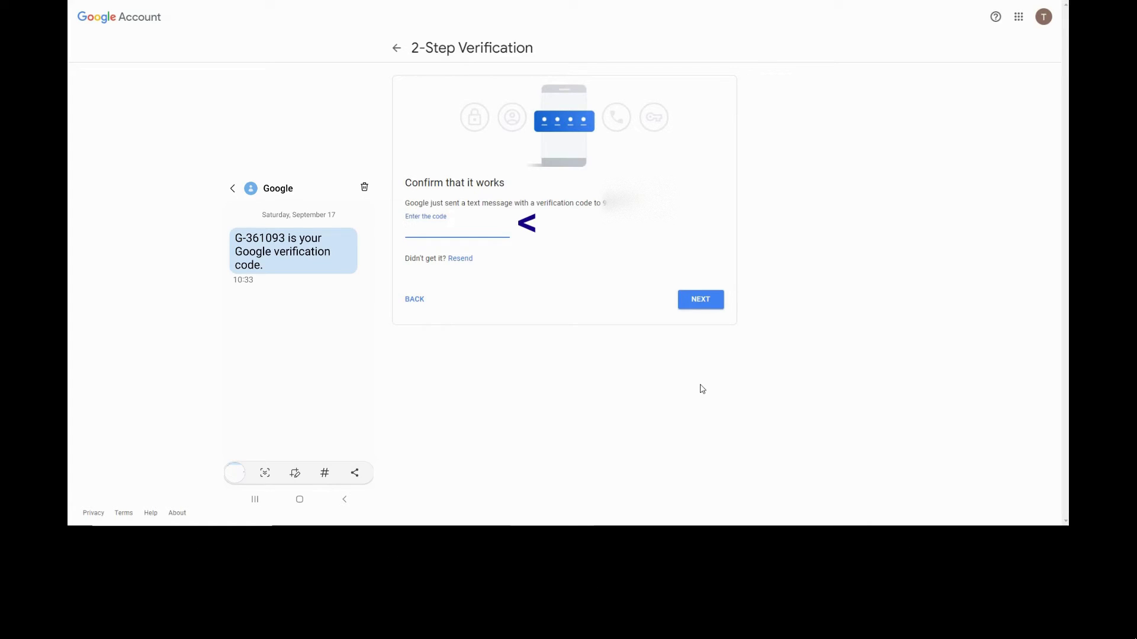
pyautogui.click(698, 300)
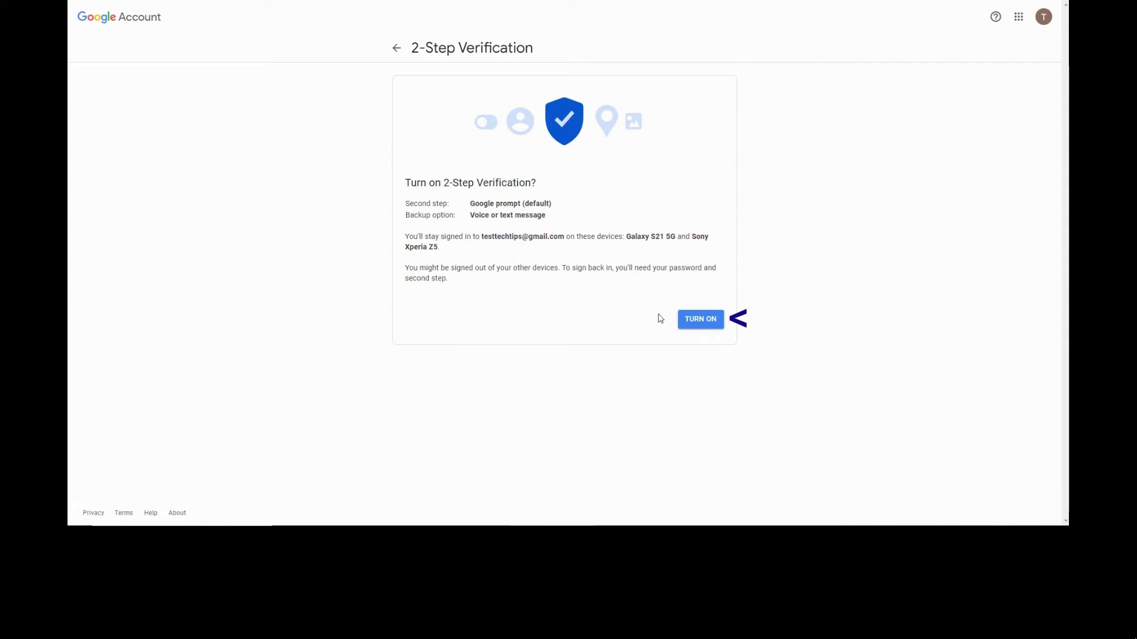
pyautogui.click(700, 324)
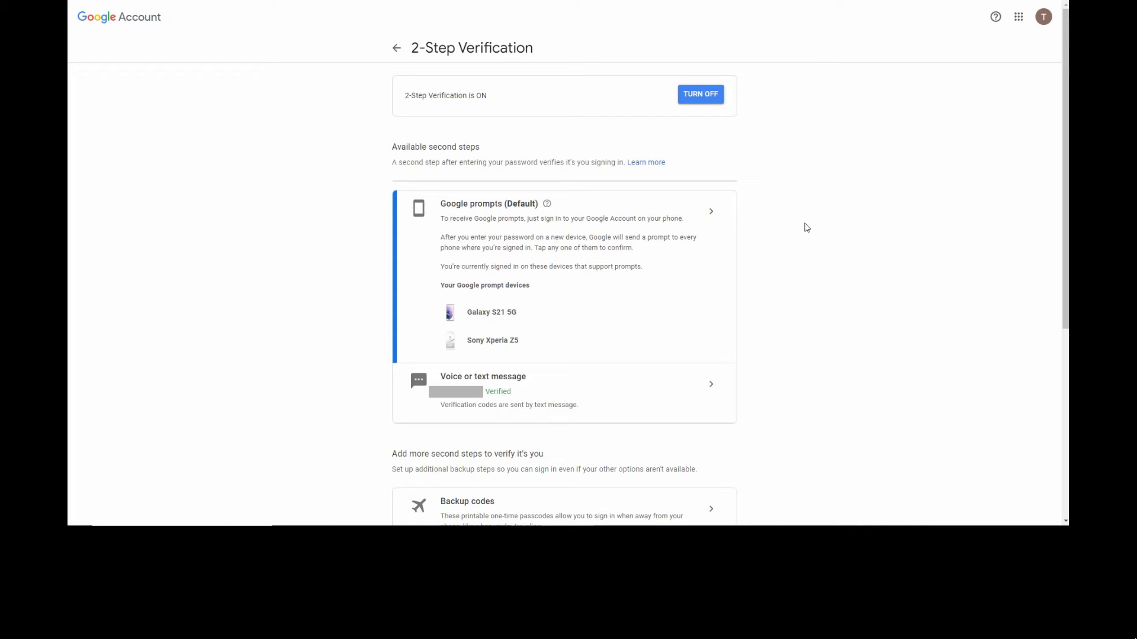
# Open App passwords from Security, re-entering the account password to verify
pyautogui.scroll(-5, 806, 227)
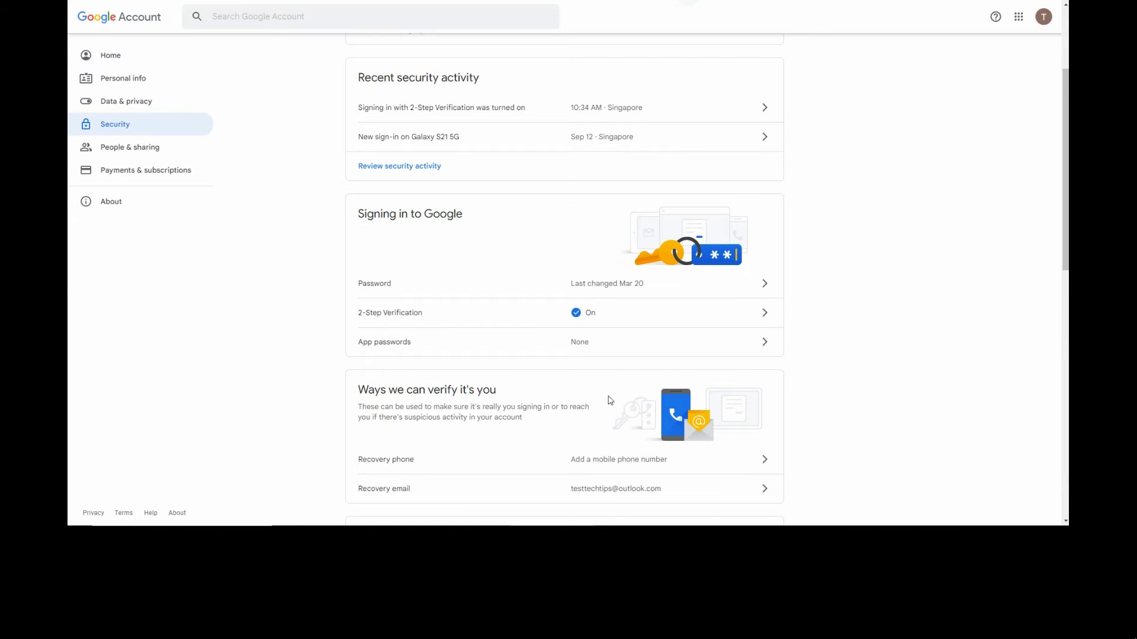
pyautogui.click(758, 344)
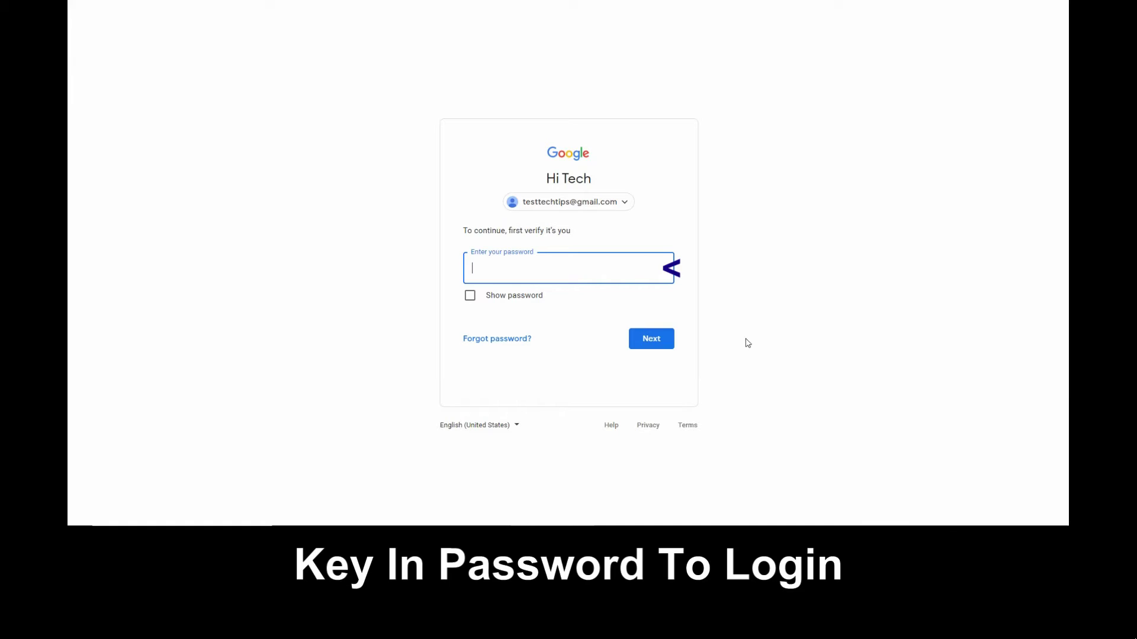
pyautogui.write('*********')
pyautogui.click(642, 340)
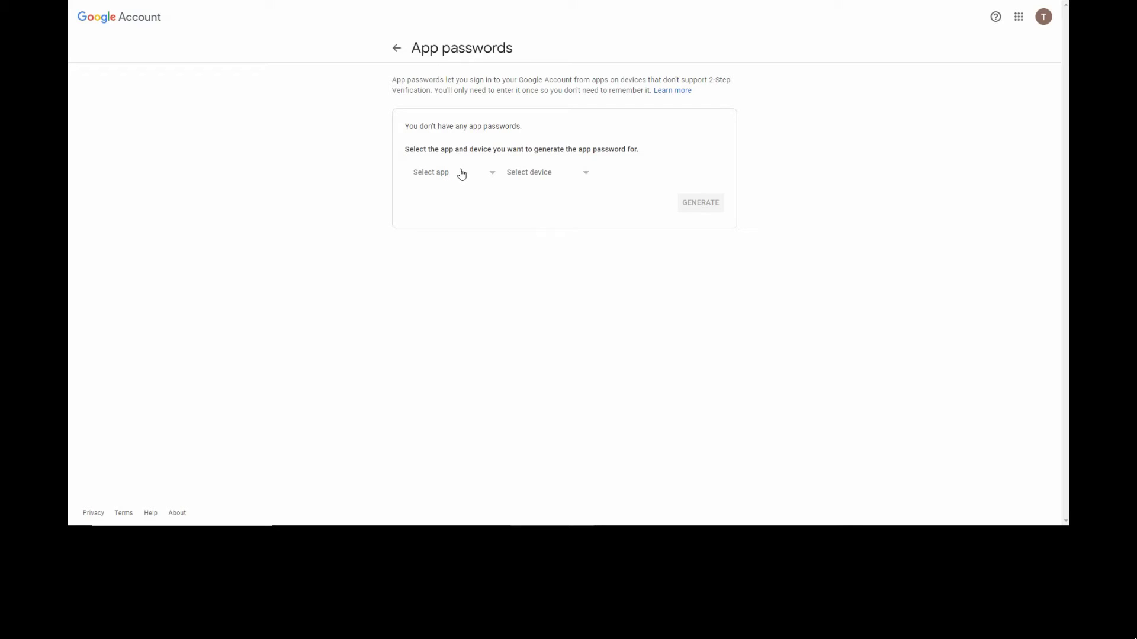
# Choose Mail as the app and Other (Custom name) as the device
pyautogui.click(489, 175)
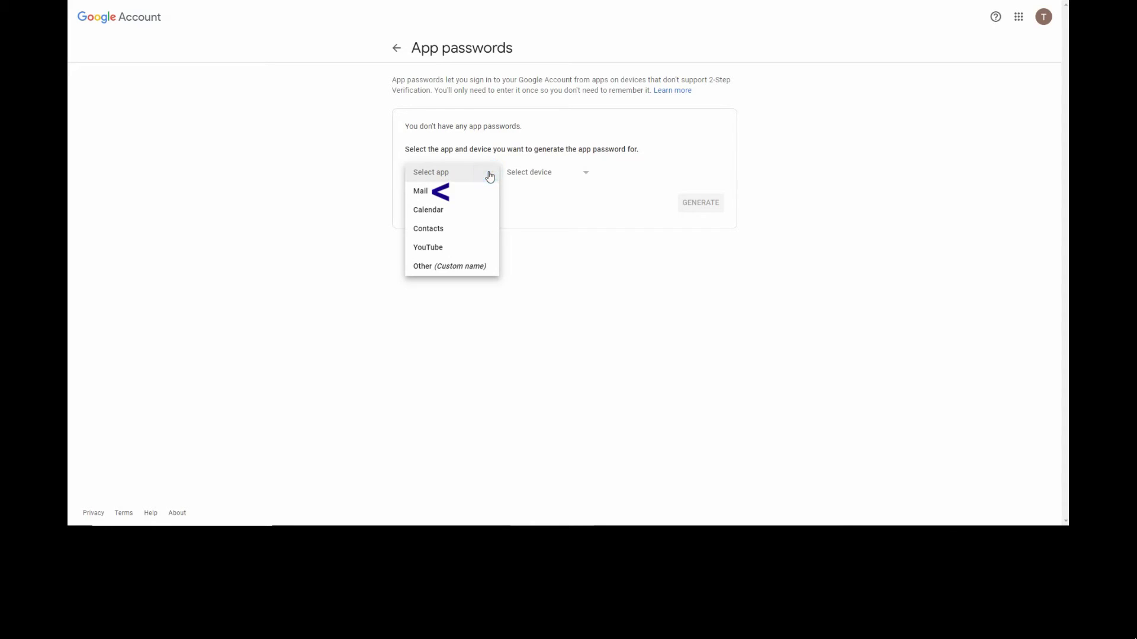
pyautogui.click(435, 194)
pyautogui.click(563, 173)
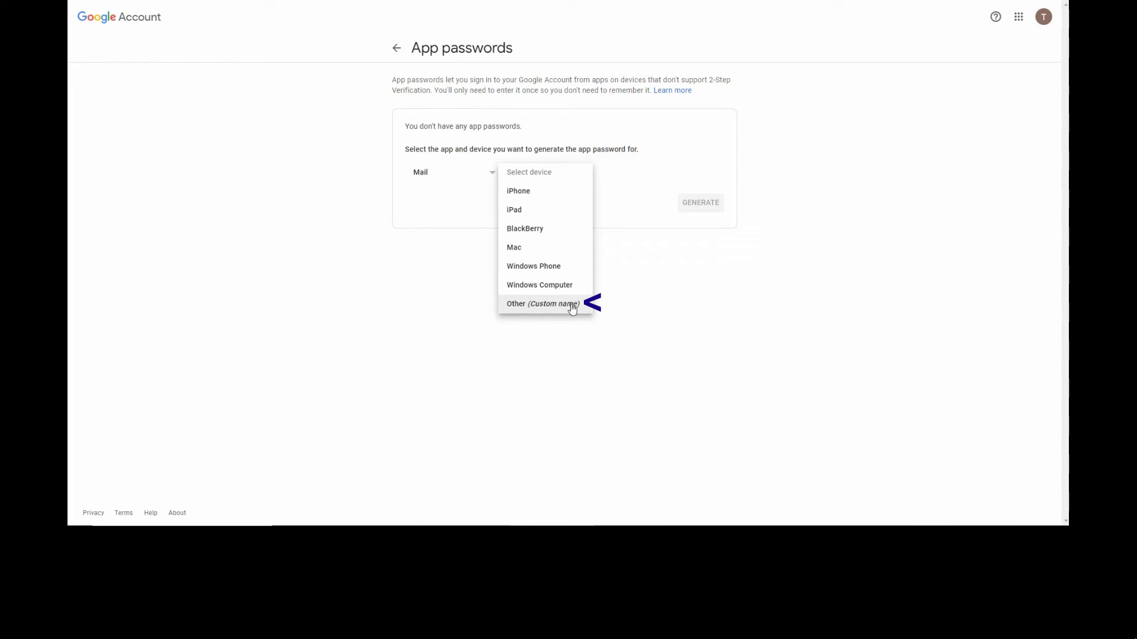
pyautogui.click(572, 306)
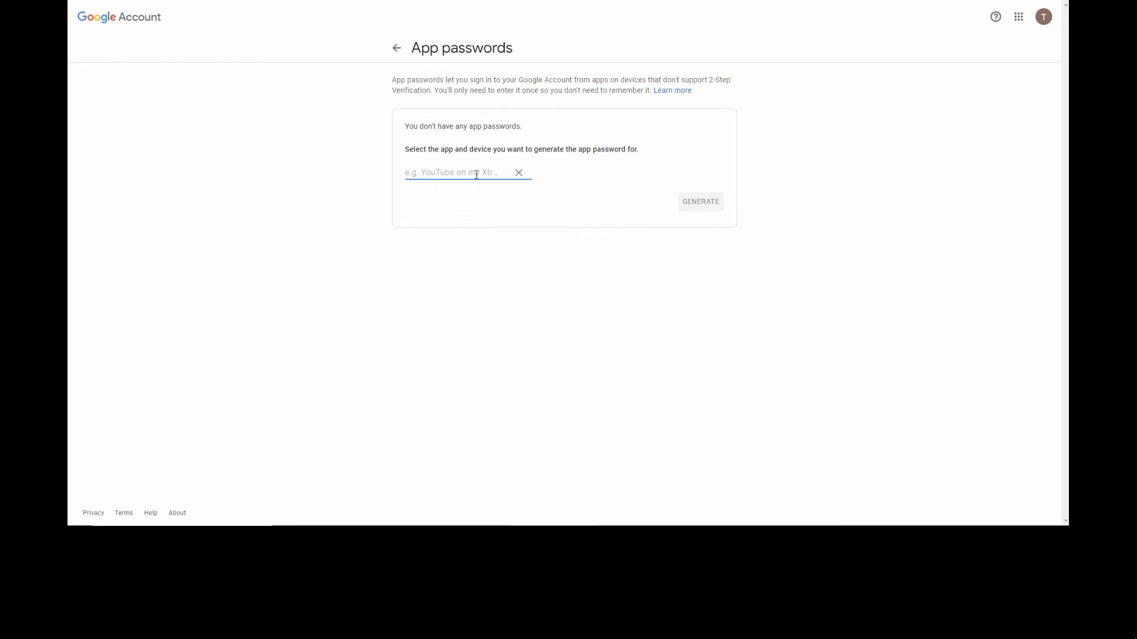
# Generate an app password named 'HP Scan to Email'
pyautogui.write('HP Scan to Em')
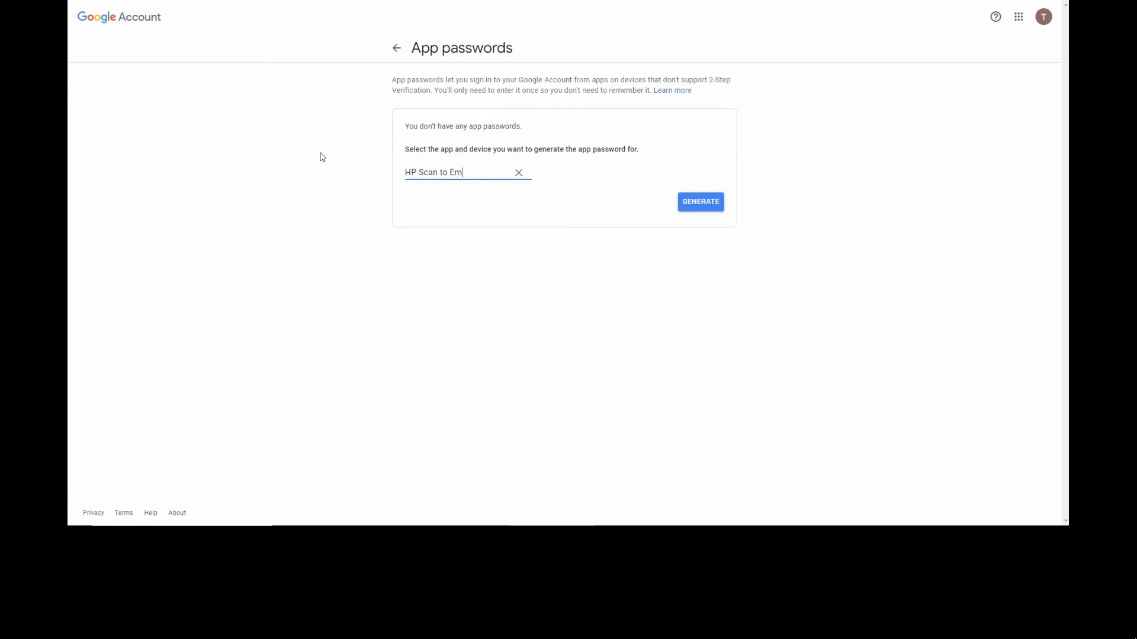
pyautogui.write('ail')
pyautogui.click(699, 208)
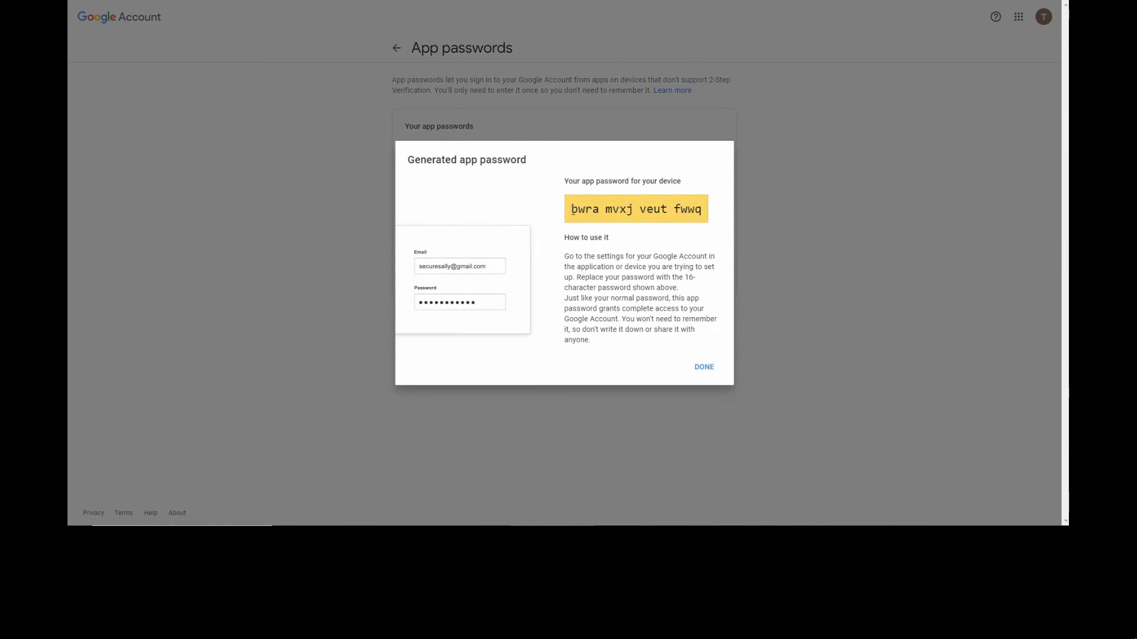
# Copy the generated app password and close the password notice
pyautogui.moveTo(572, 208); pyautogui.dragTo(716, 211)
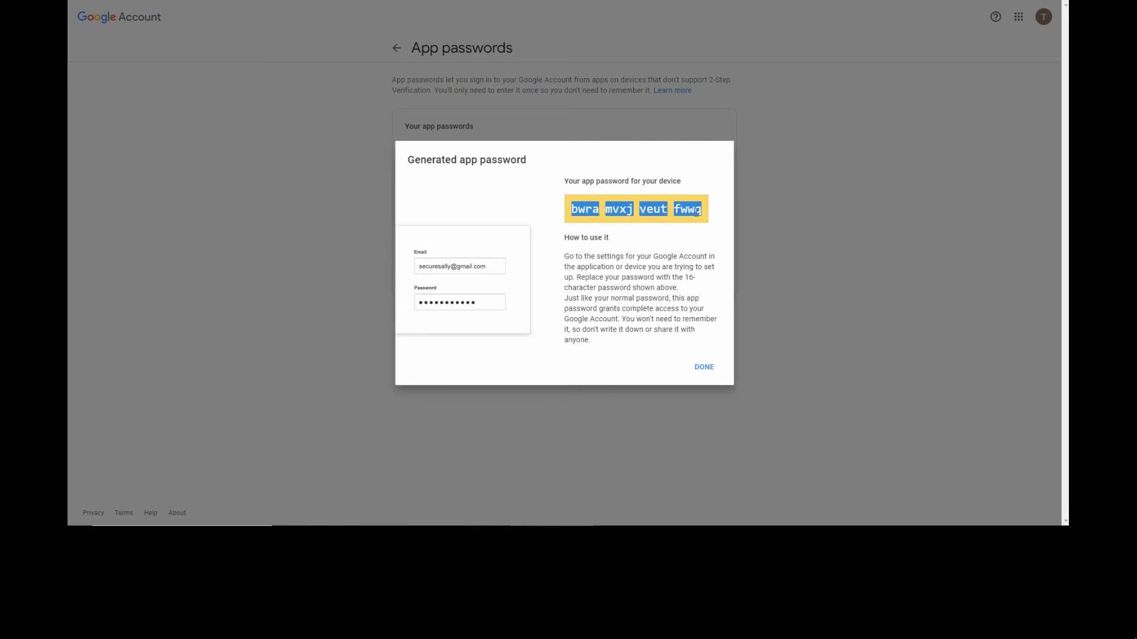
pyautogui.rightClick(678, 208)
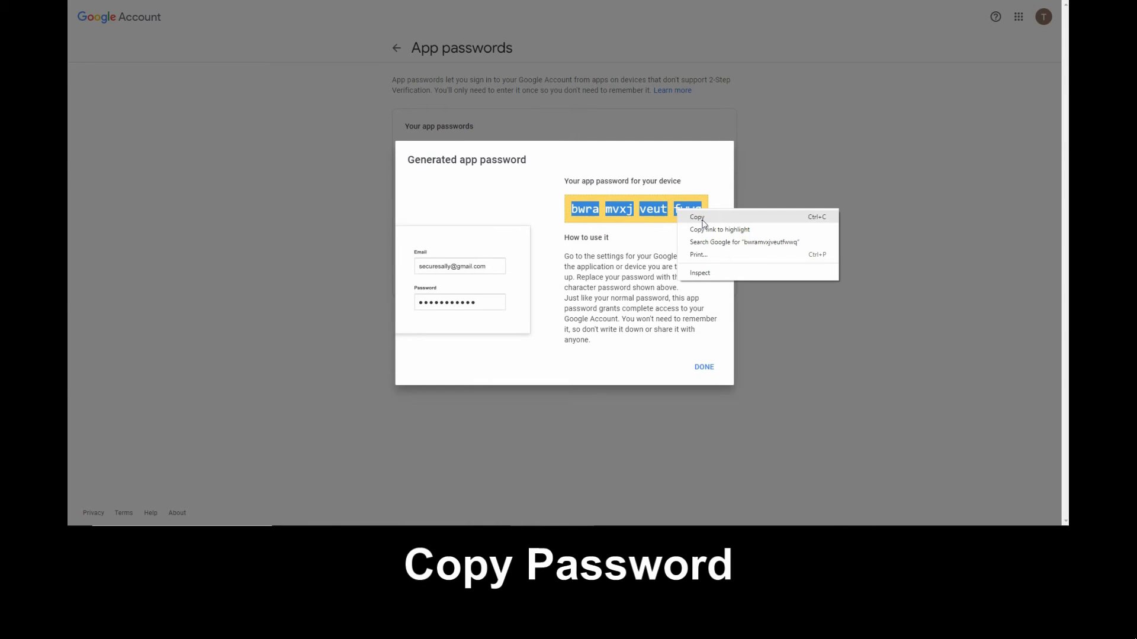
pyautogui.click(702, 219)
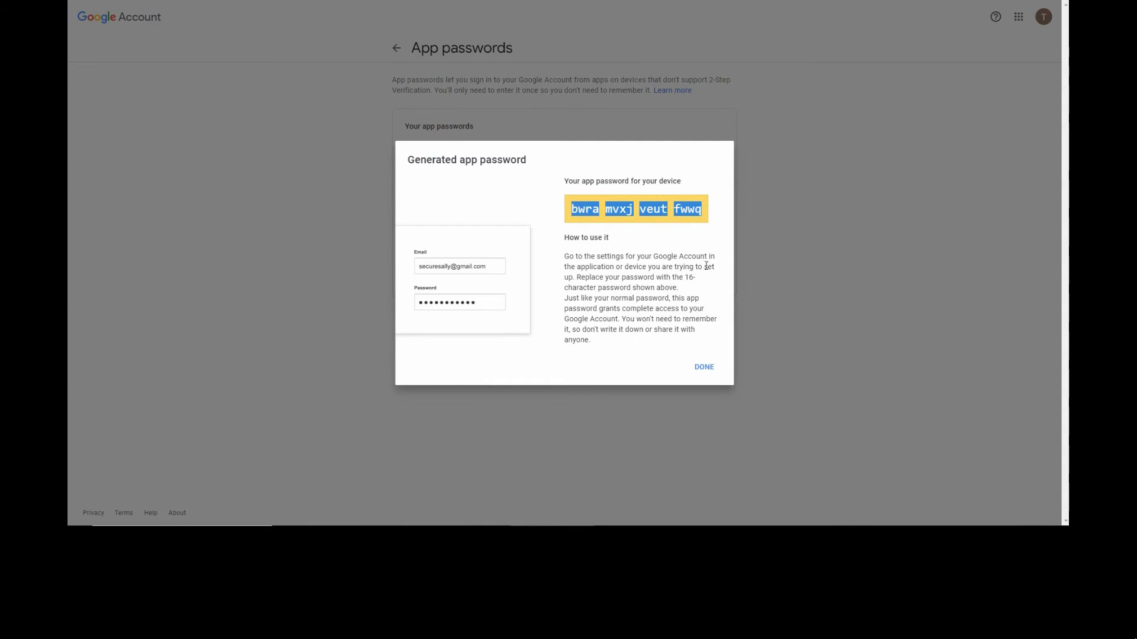
pyautogui.click(705, 368)
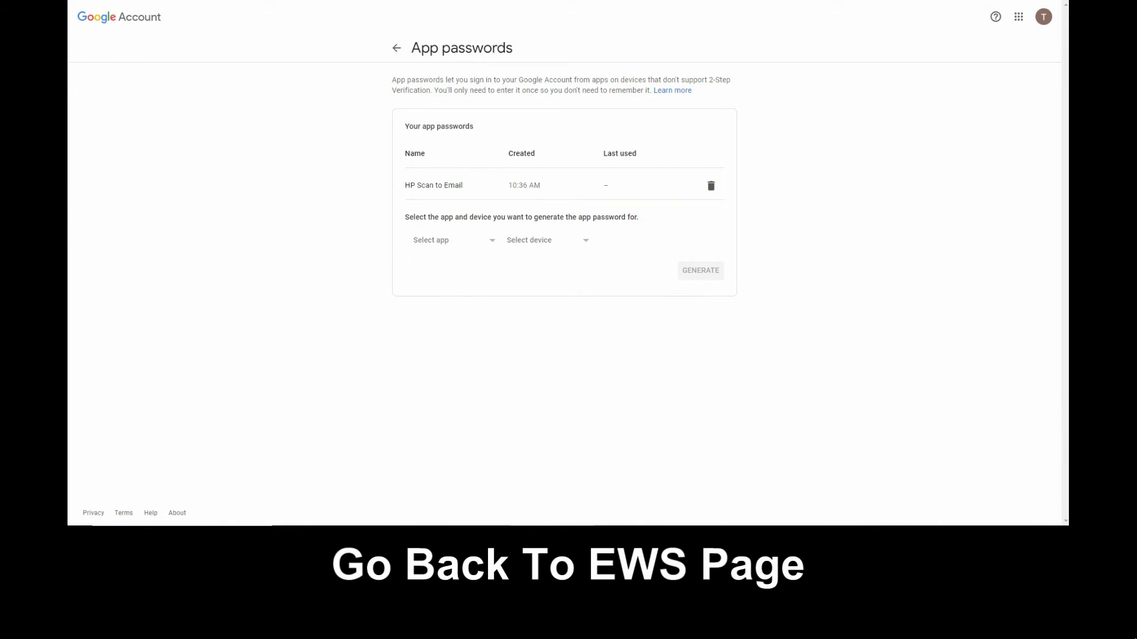
# Paste the copied app password into the printer profile's SMTP Password field
pyautogui.click(198, 3)
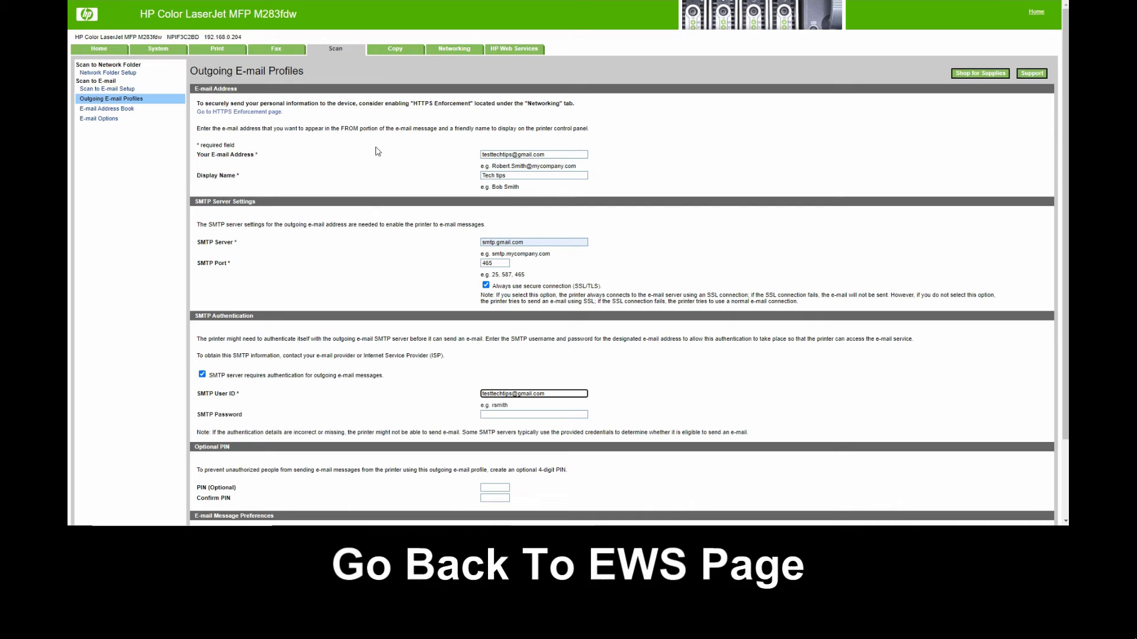
pyautogui.click(431, 385)
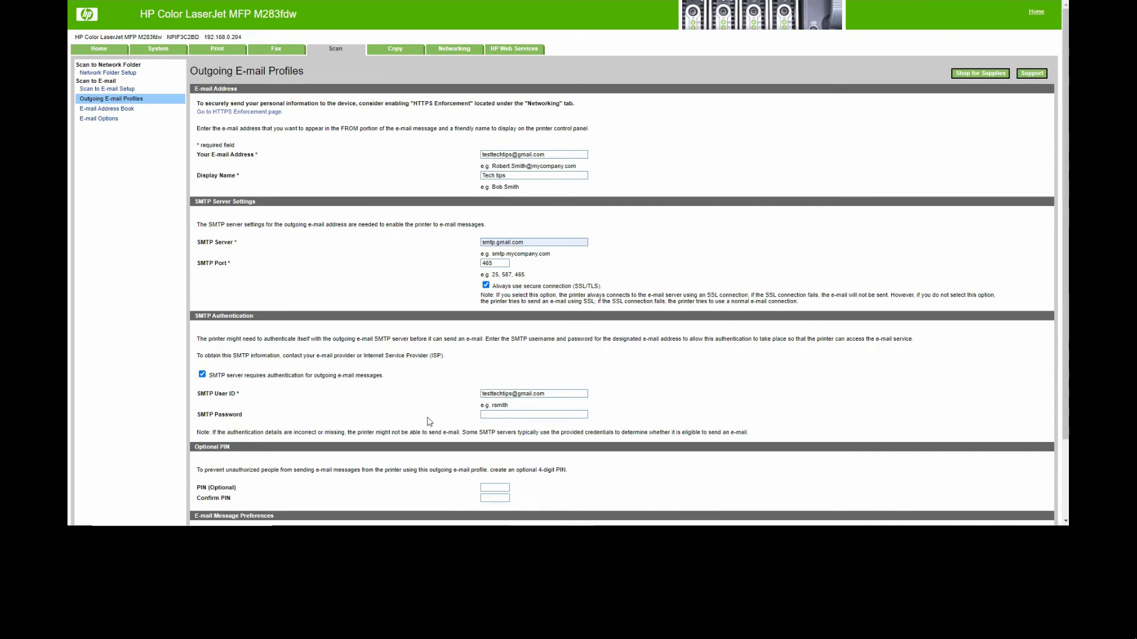
pyautogui.rightClick(509, 415)
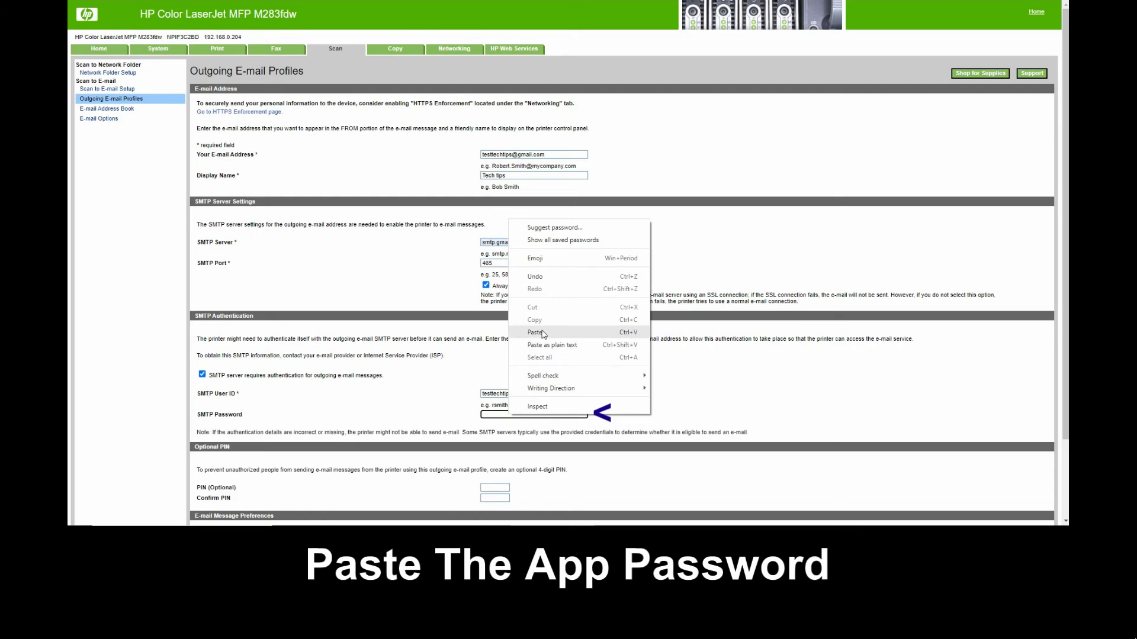
pyautogui.click(535, 332)
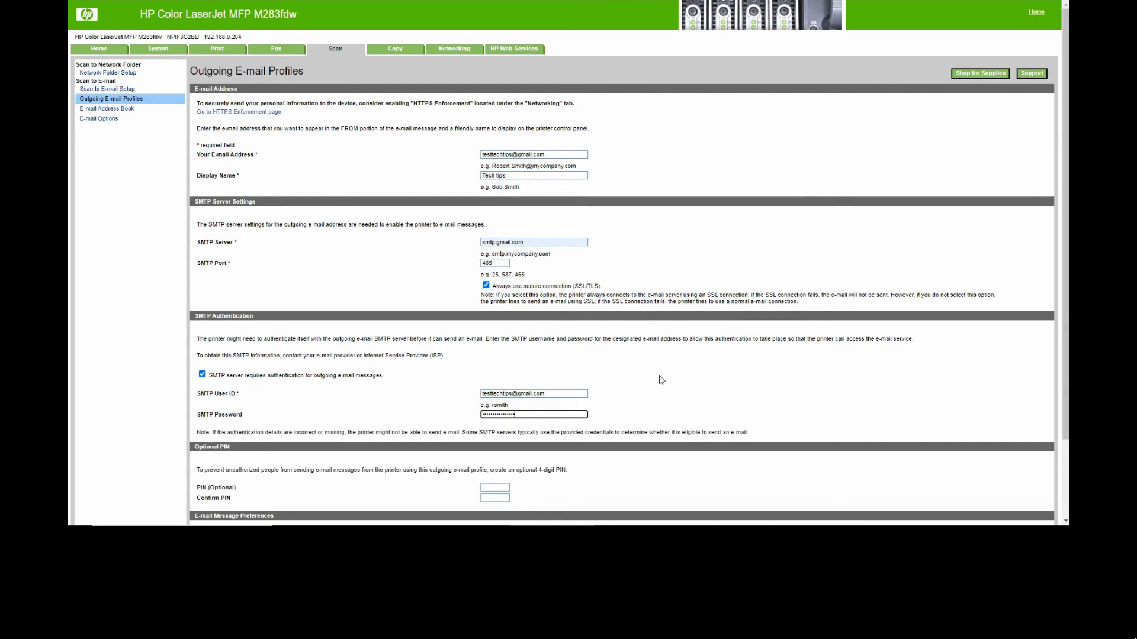
pyautogui.scroll(-2, 661, 380)
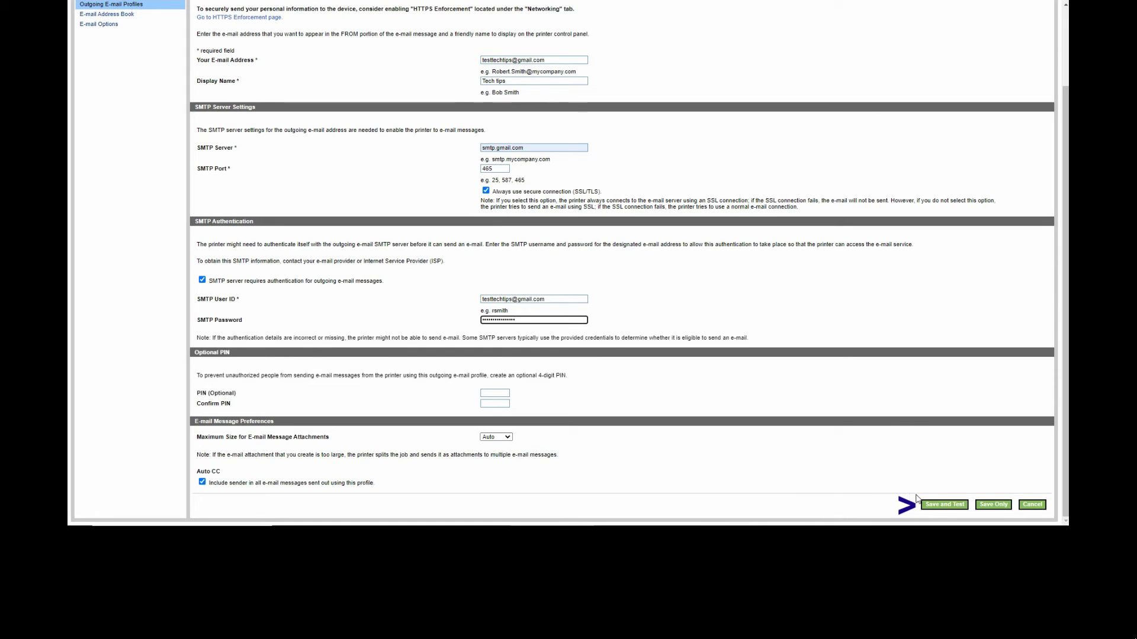
# Save and test the Tech tips profile, then acknowledge the successful test message
pyautogui.click(937, 505)
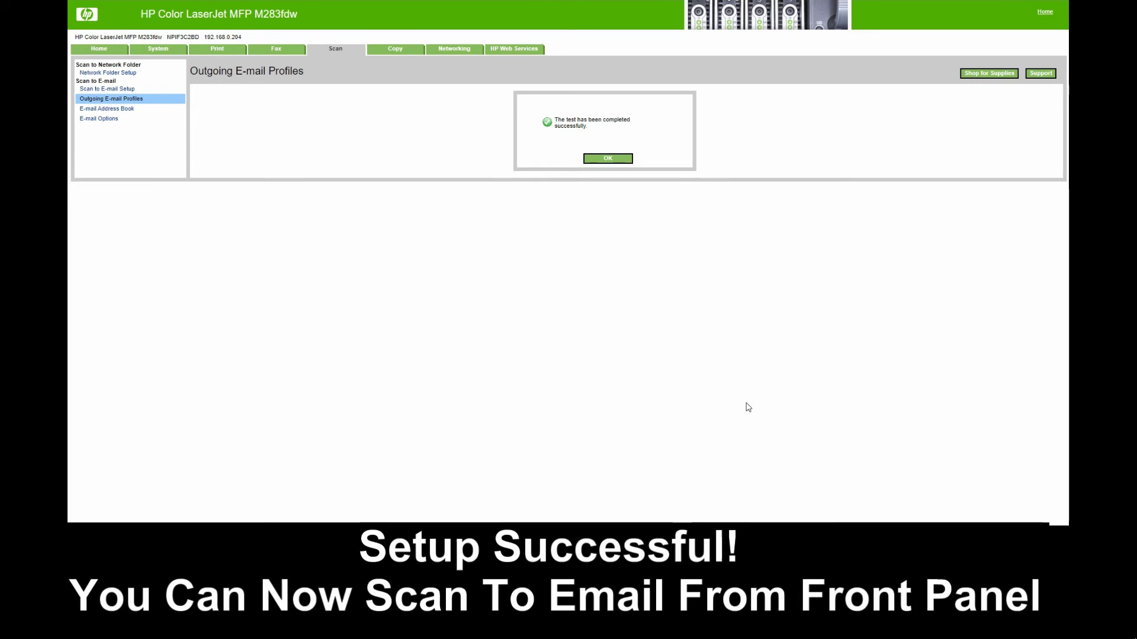
pyautogui.click(610, 159)
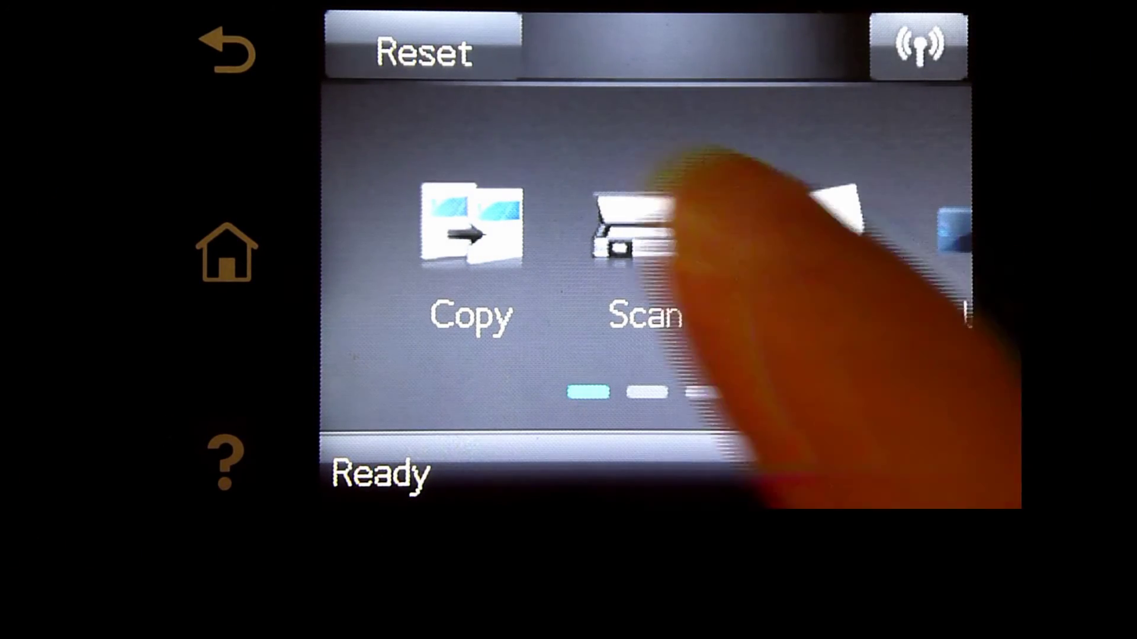
# On the printer touchscreen, change the Scan to E-mail Scan Source to Document Feeder
pyautogui.click(644, 237)
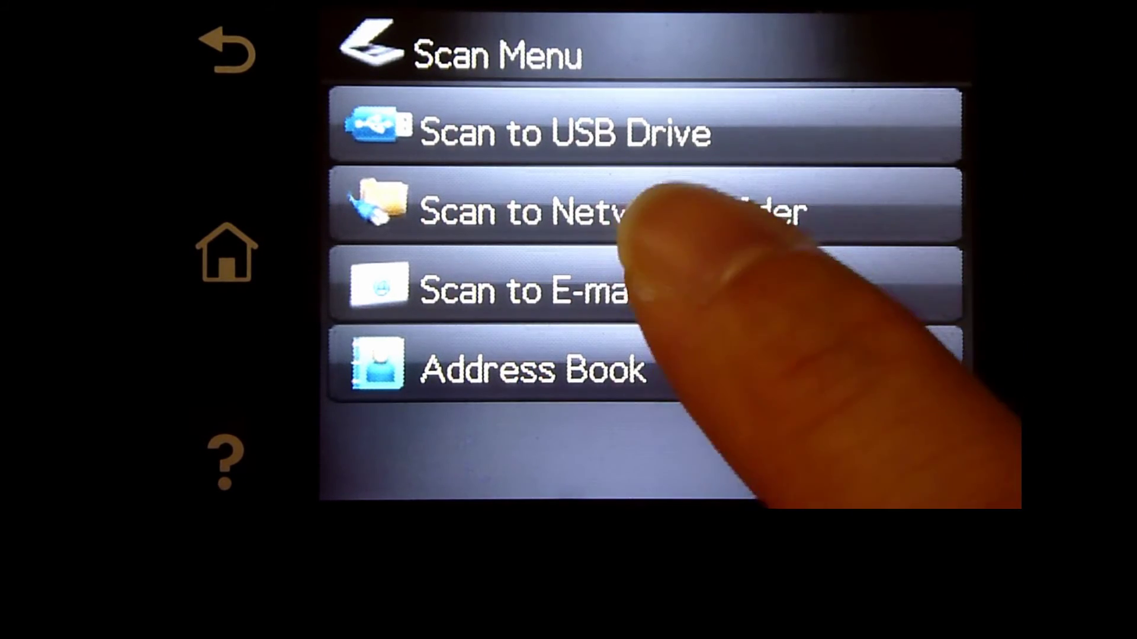
pyautogui.click(627, 287)
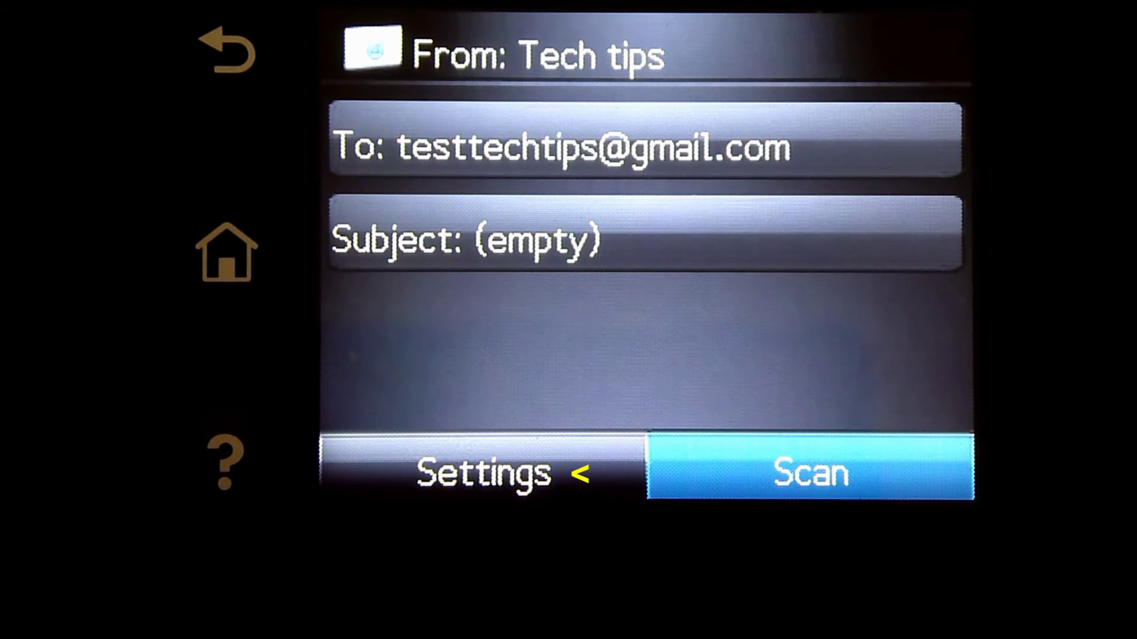
pyautogui.click(484, 473)
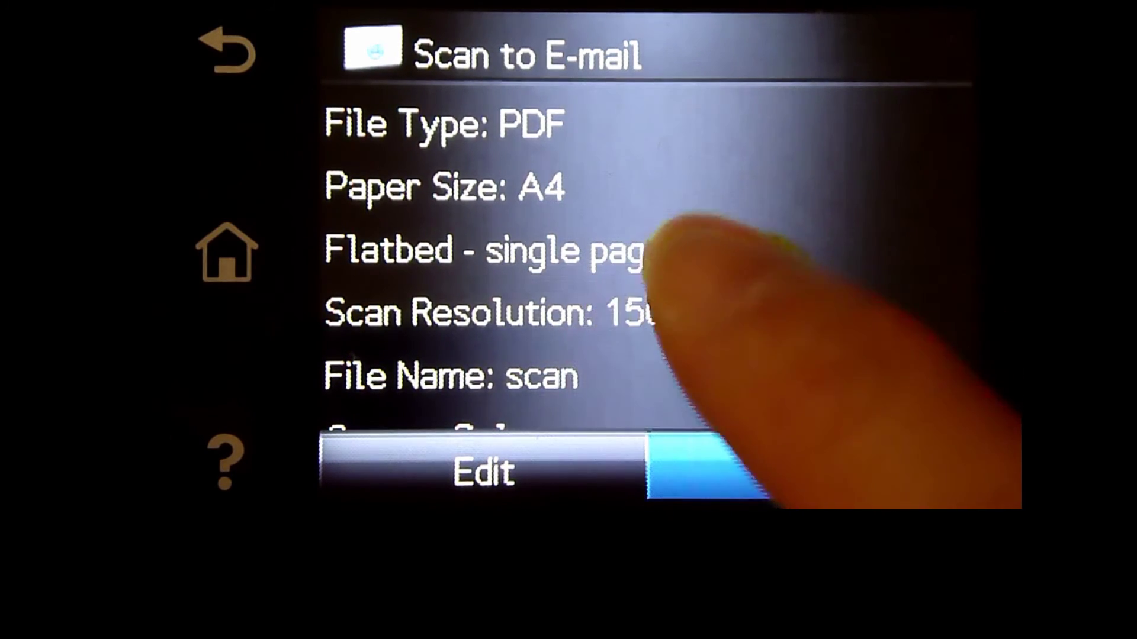
pyautogui.moveTo(681, 248)
pyautogui.mouseDown()
pyautogui.moveTo(670, 98)
pyautogui.moveTo(675, 240)
pyautogui.mouseUp()
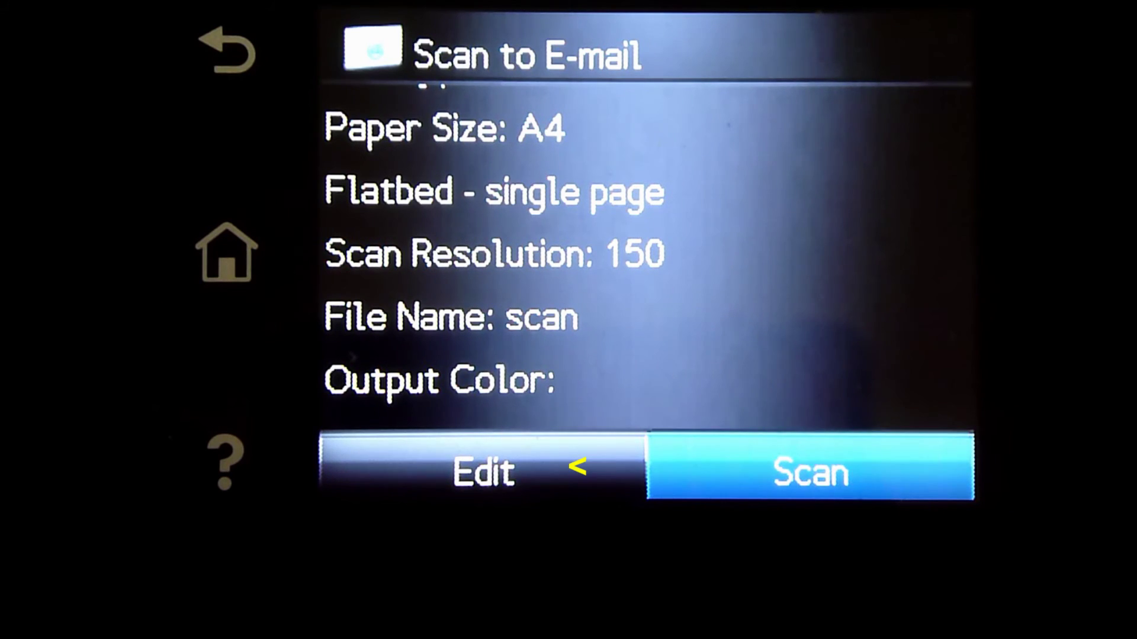
pyautogui.click(484, 472)
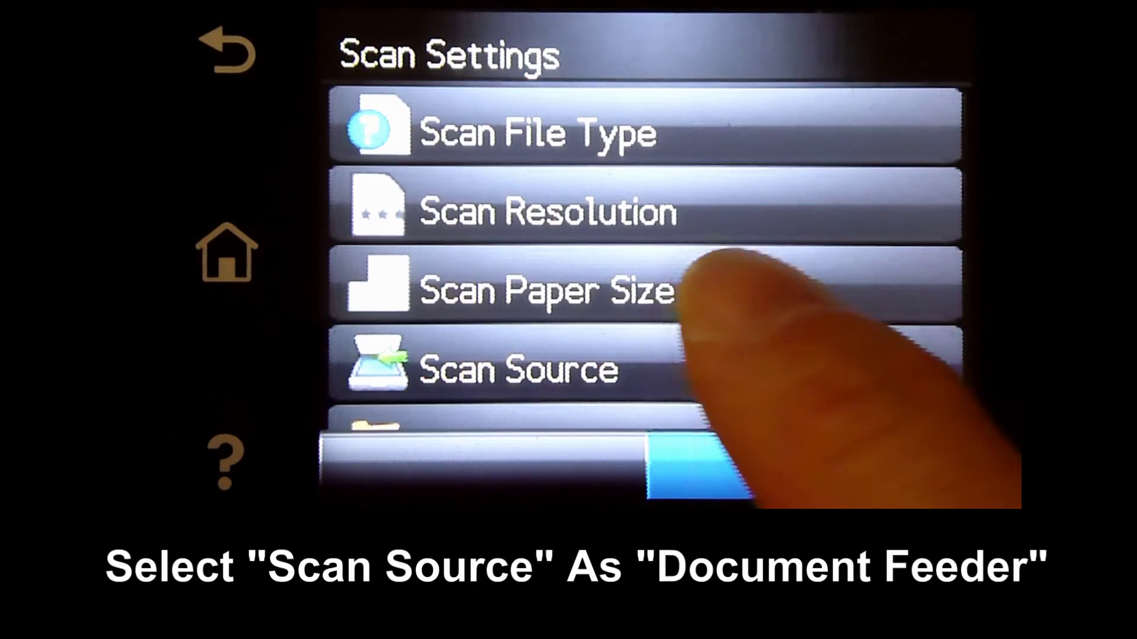
pyautogui.moveTo(736, 279); pyautogui.dragTo(710, 119)
pyautogui.click(592, 258)
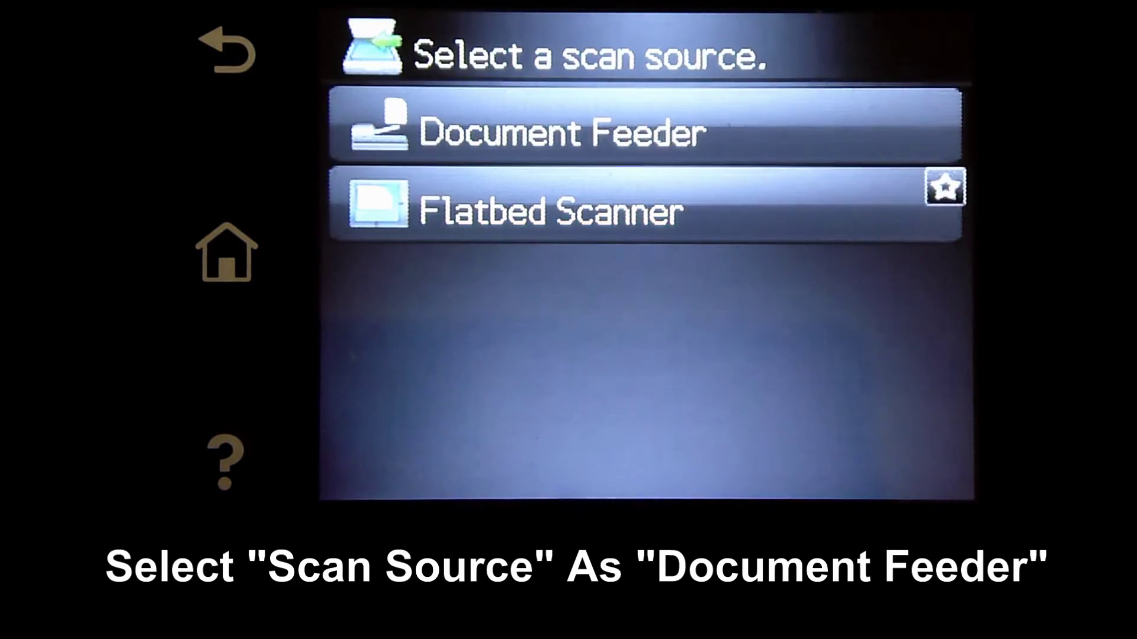
pyautogui.click(601, 127)
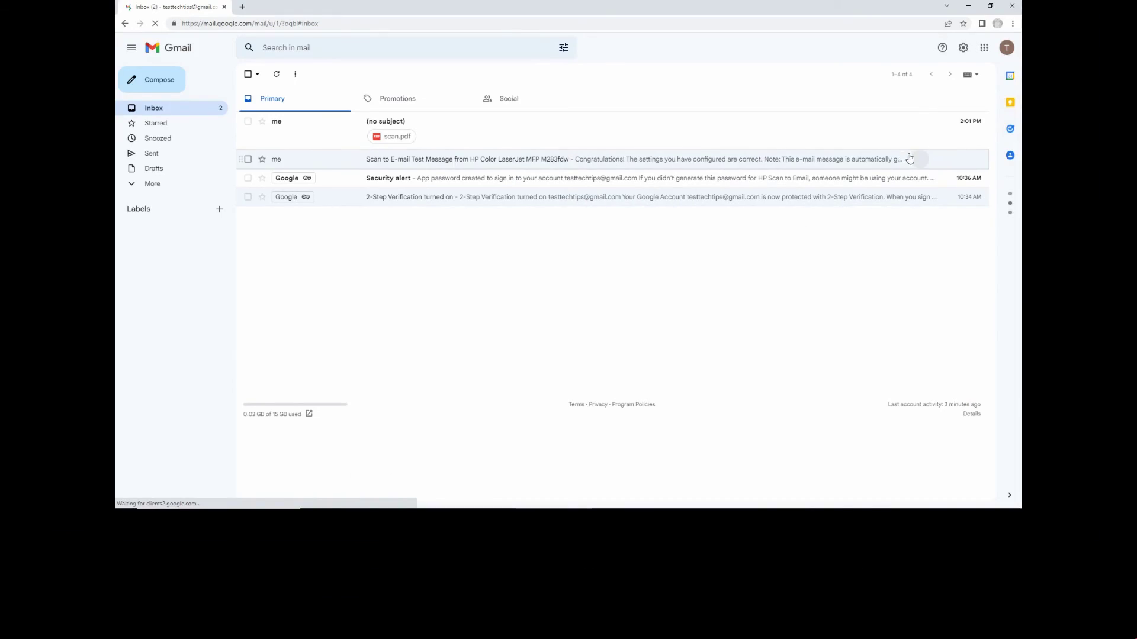
# Open the printer's '(no subject)' email and open its downloaded scan.pdf attachment
pyautogui.doubleClick(388, 120)
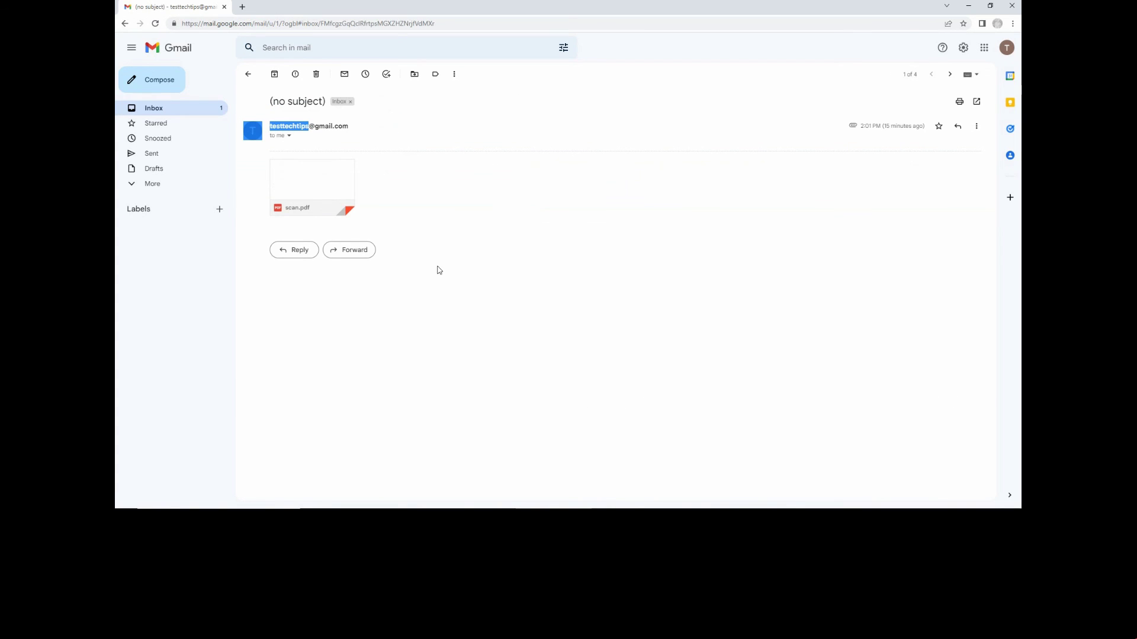
pyautogui.moveTo(297, 212)
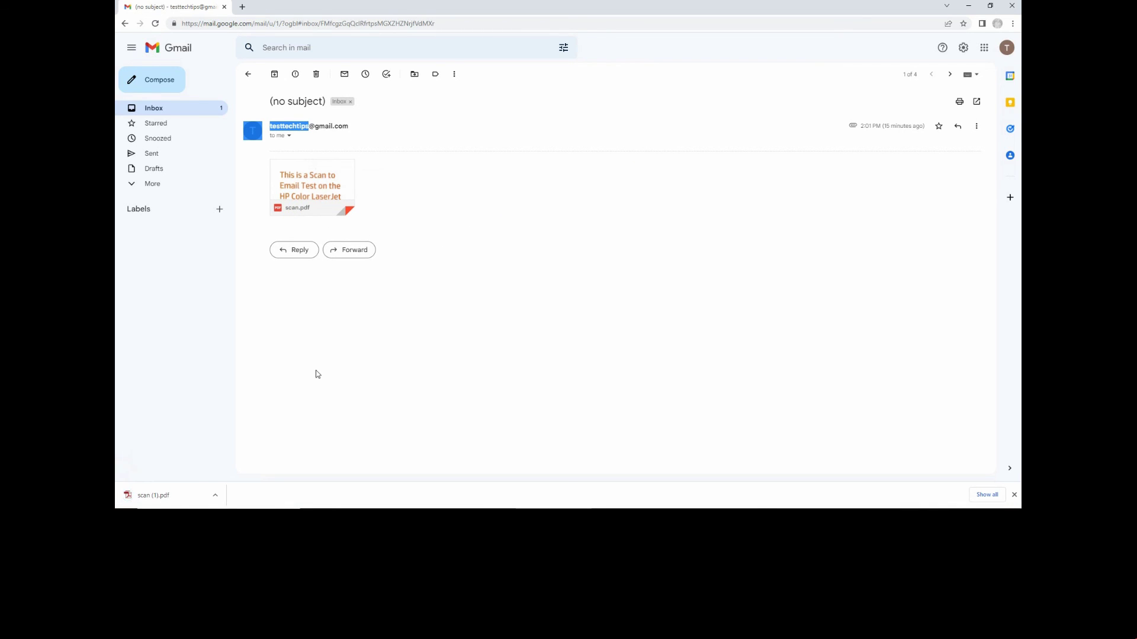
pyautogui.click(147, 495)
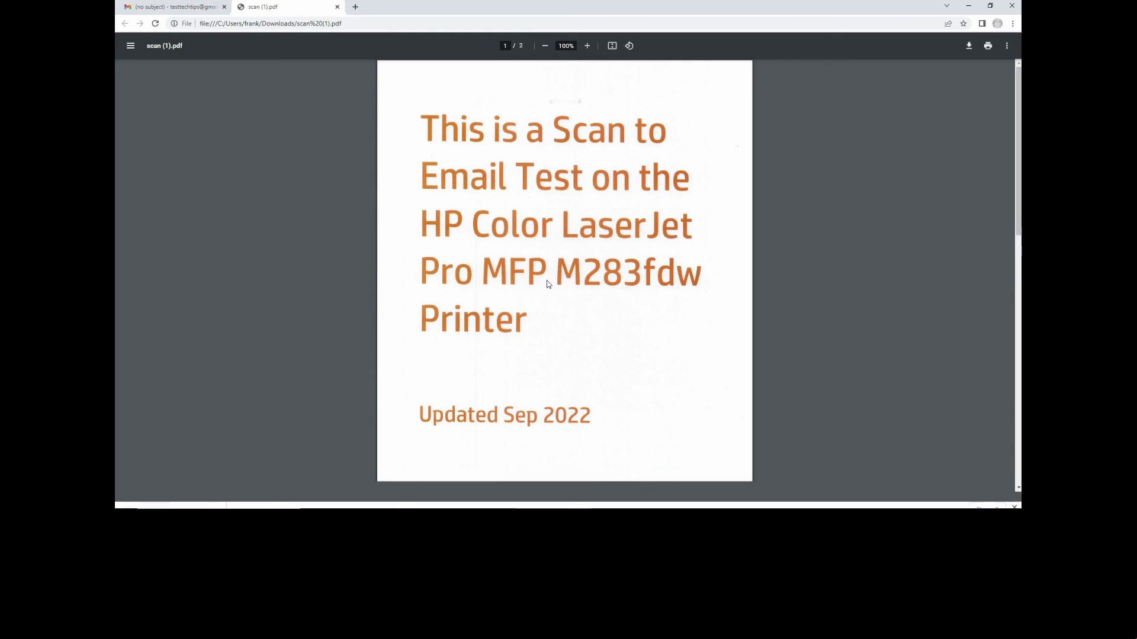
# Scroll through scan (1).pdf to check that both Page 1 and Page 2 are present
pyautogui.scroll(-5, 579, 284)
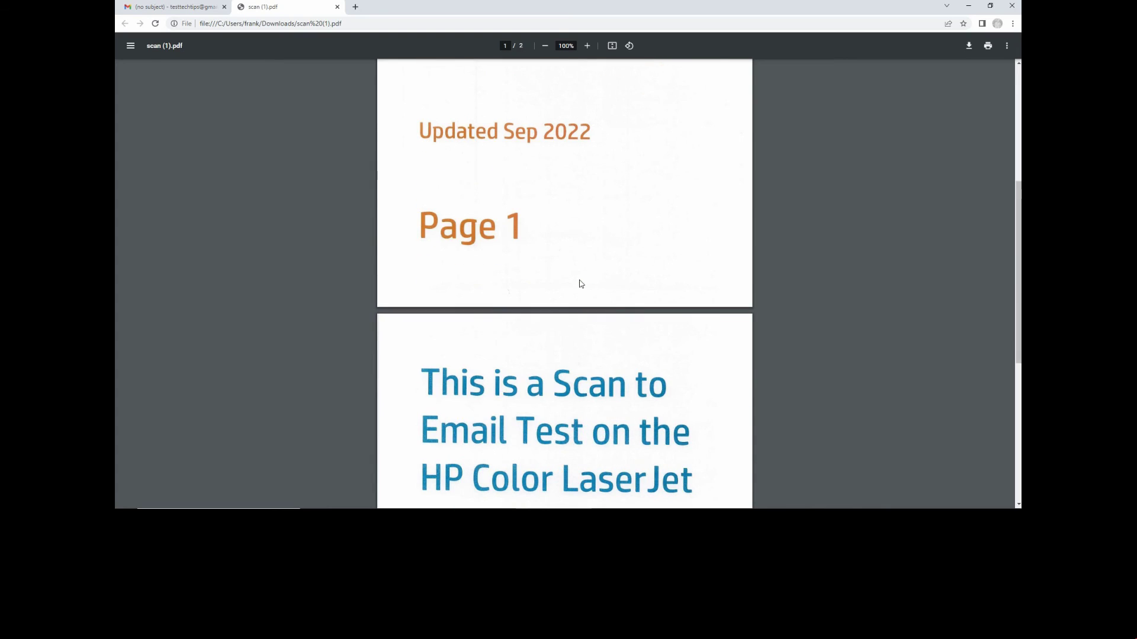
pyautogui.scroll(-5, 581, 284)
pyautogui.scroll(-1, 580, 285)
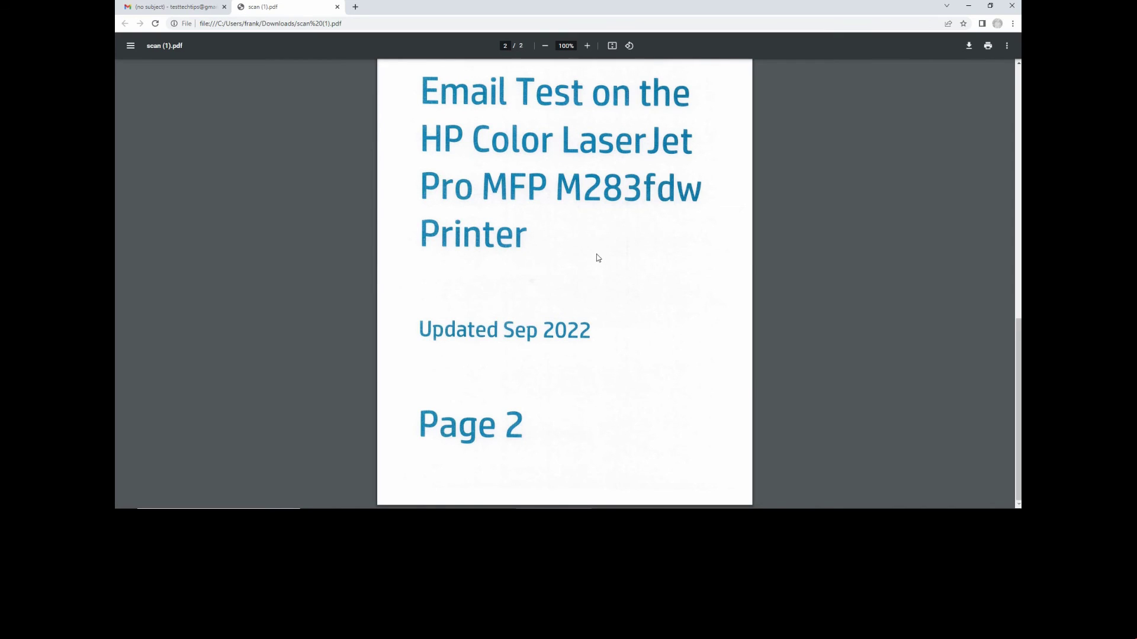
pyautogui.scroll(3, 598, 264)
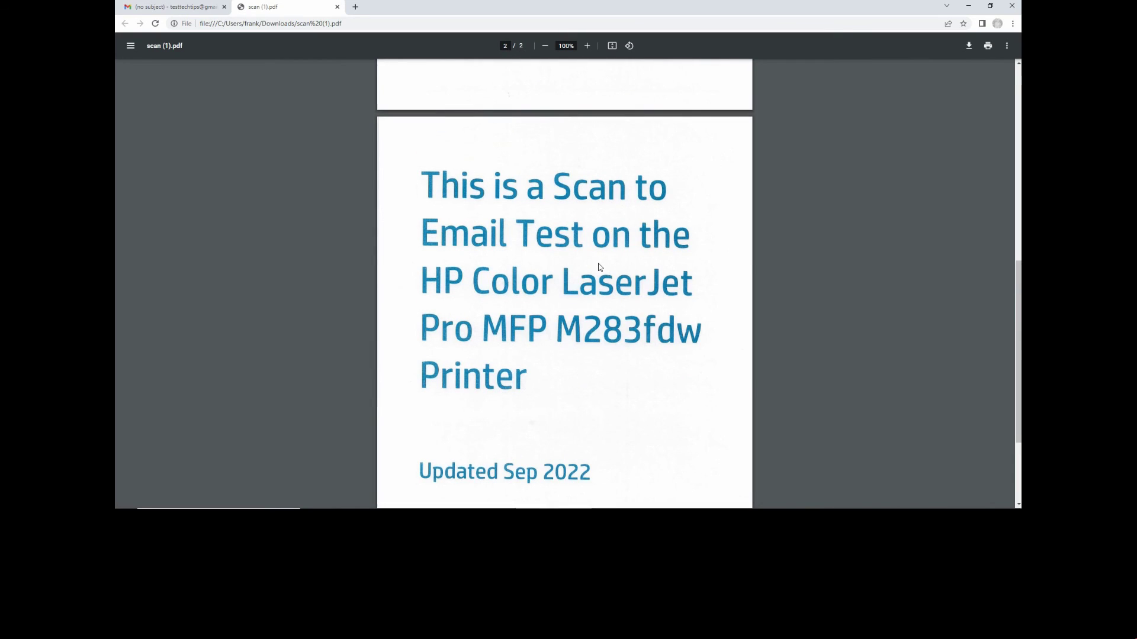